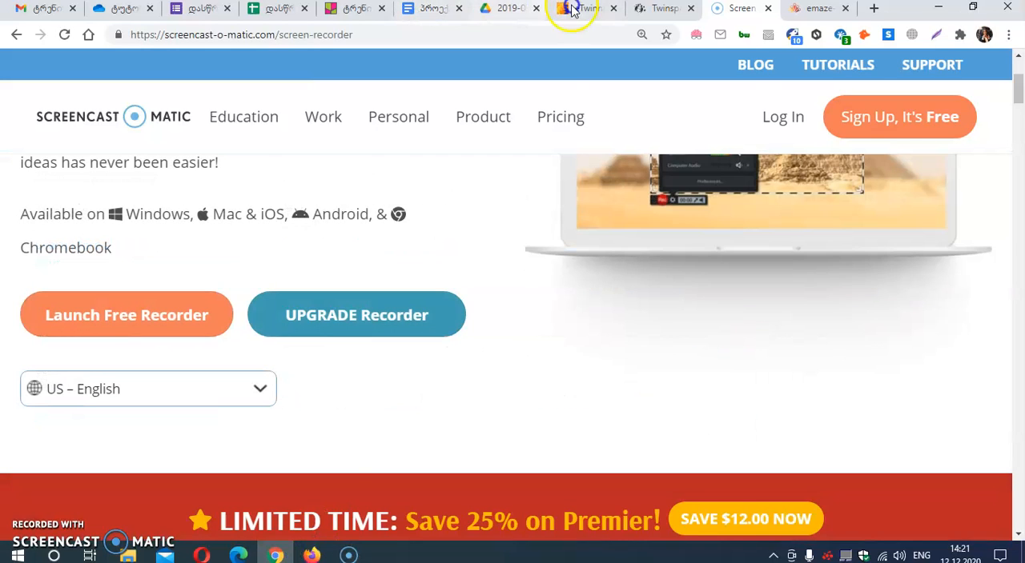
View the TwinSpace page and leaf through its first embedded Issuu presentation.
{"action": "left_click", "coordinate": [650, 8]}
{"action": "scroll", "coordinate": [654, 251], "scroll_direction": "down", "scroll_amount": 3}
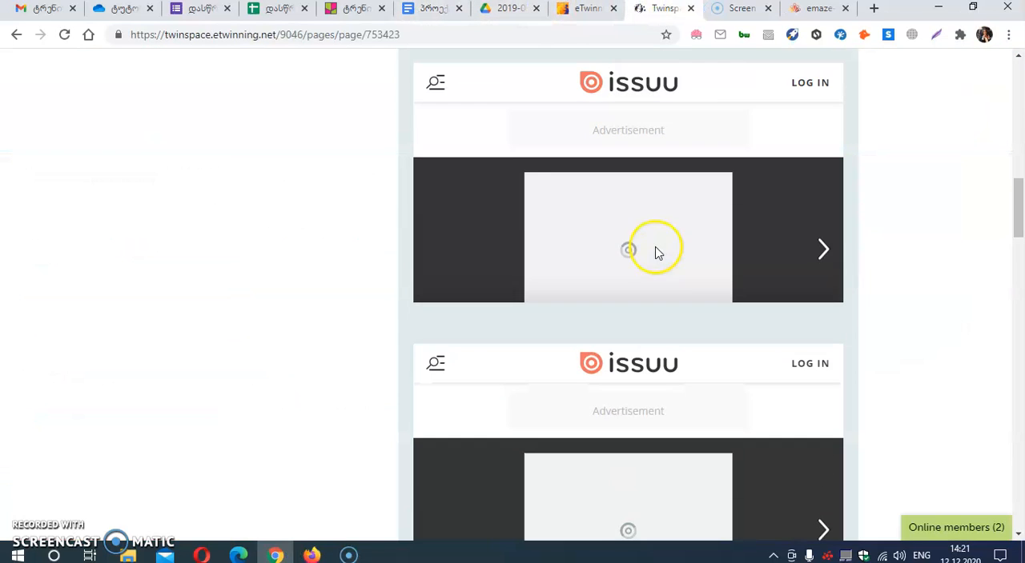
{"action": "left_click", "coordinate": [817, 255]}
{"action": "left_click", "coordinate": [818, 254]}
{"action": "left_click", "coordinate": [817, 254]}
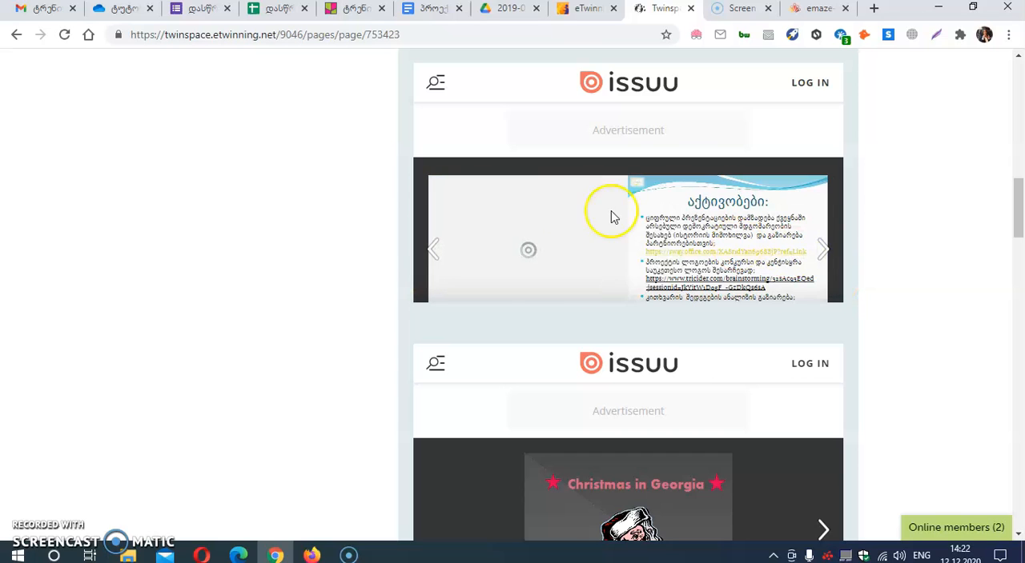
Switch to Microsoft Edge and examine Issuu's sign-in page and account creation form, including the Terms of Service acceptance.
{"action": "left_click", "coordinate": [240, 554]}
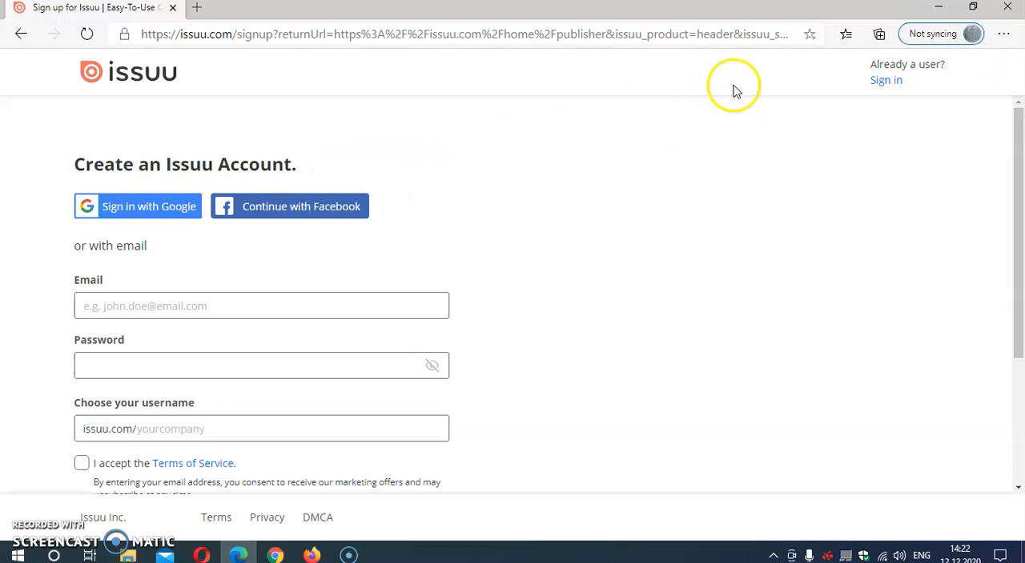
{"action": "left_click", "coordinate": [886, 82]}
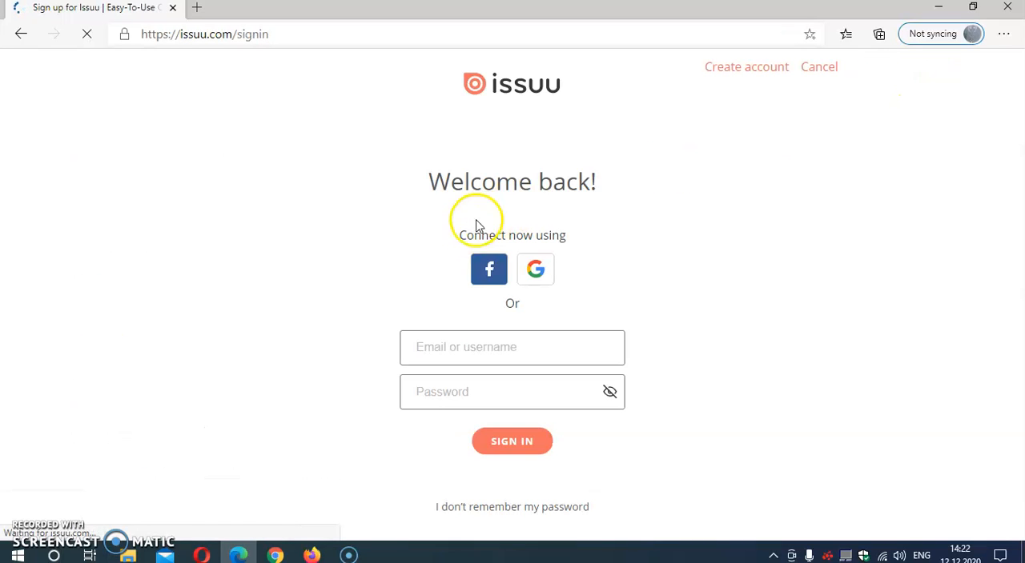
{"action": "left_click", "coordinate": [726, 67]}
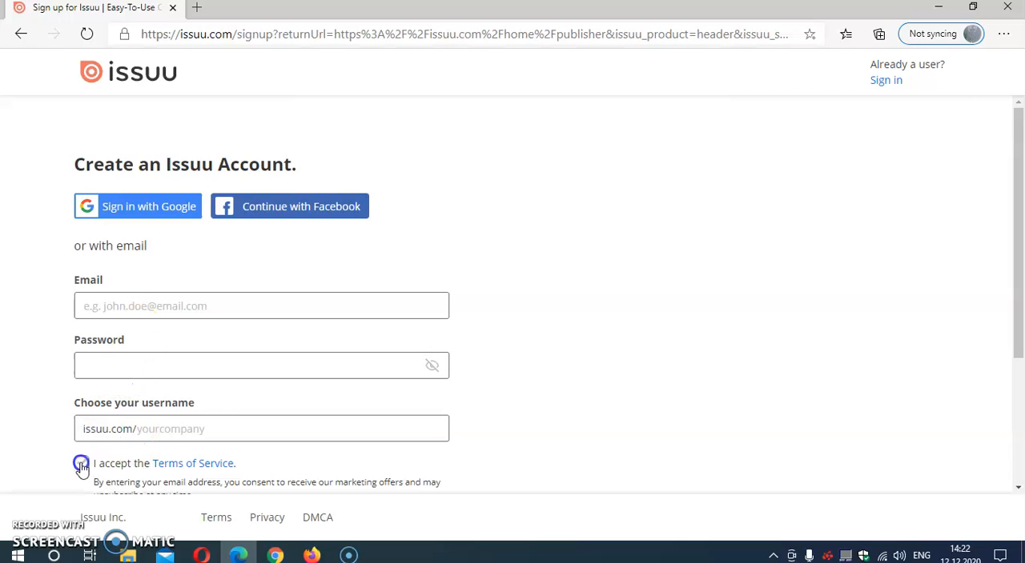
{"action": "scroll", "coordinate": [571, 357], "scroll_direction": "down", "scroll_amount": 2}
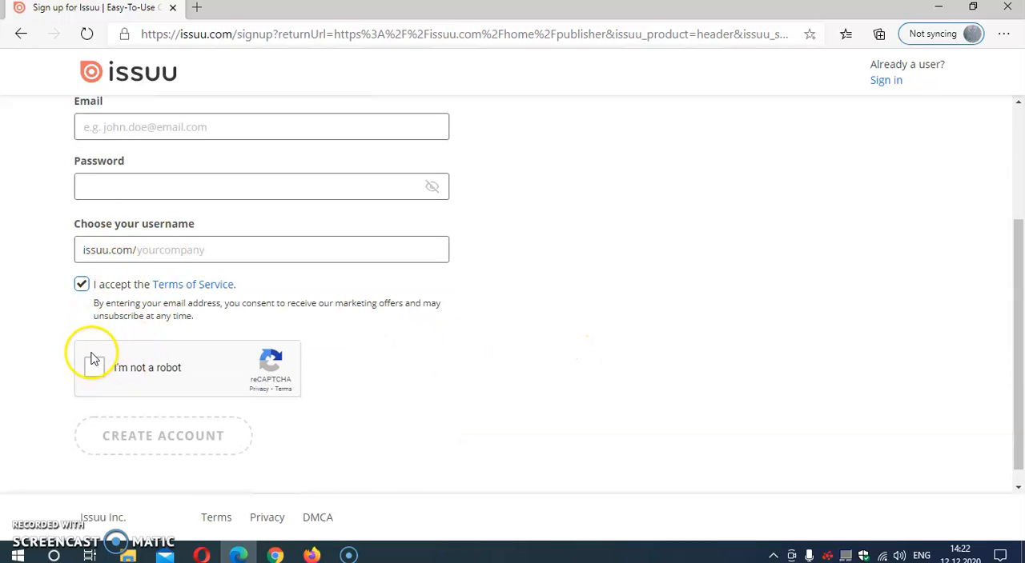
{"action": "scroll", "coordinate": [596, 249], "scroll_direction": "up", "scroll_amount": 2}
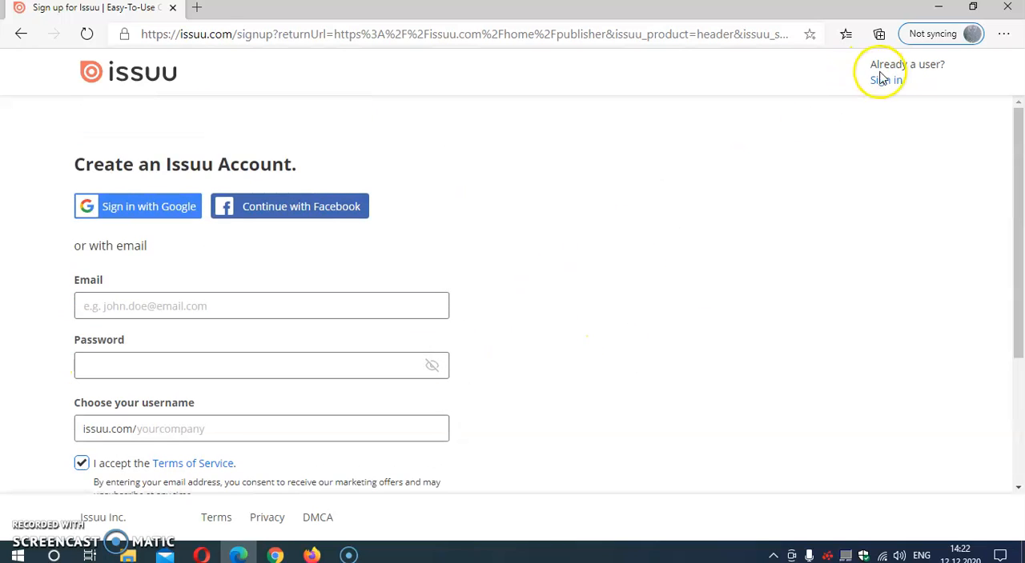
Sign in to Issuu with the Facebook account and open the list of published publications.
{"action": "left_click", "coordinate": [489, 269]}
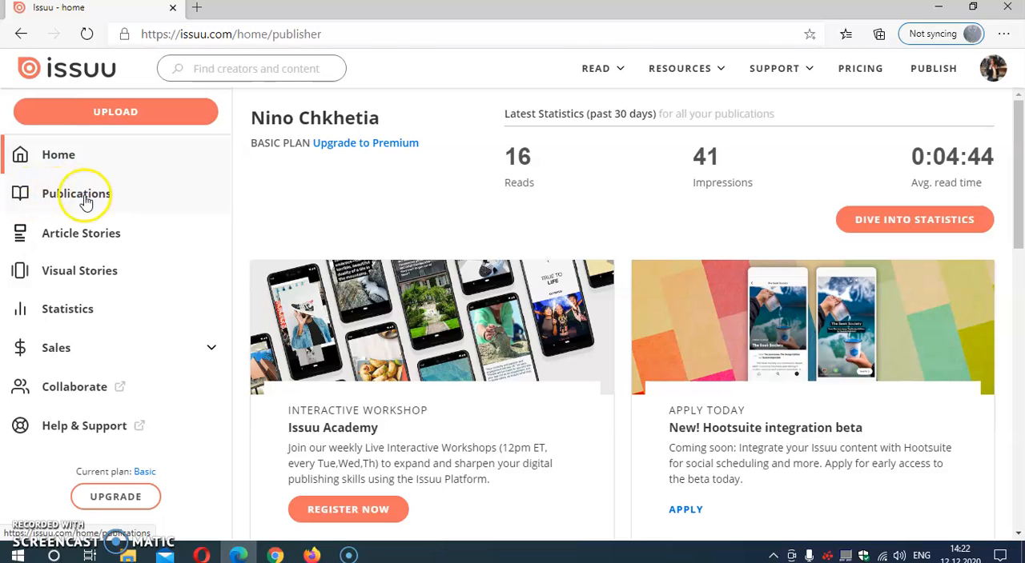
{"action": "left_click", "coordinate": [61, 200]}
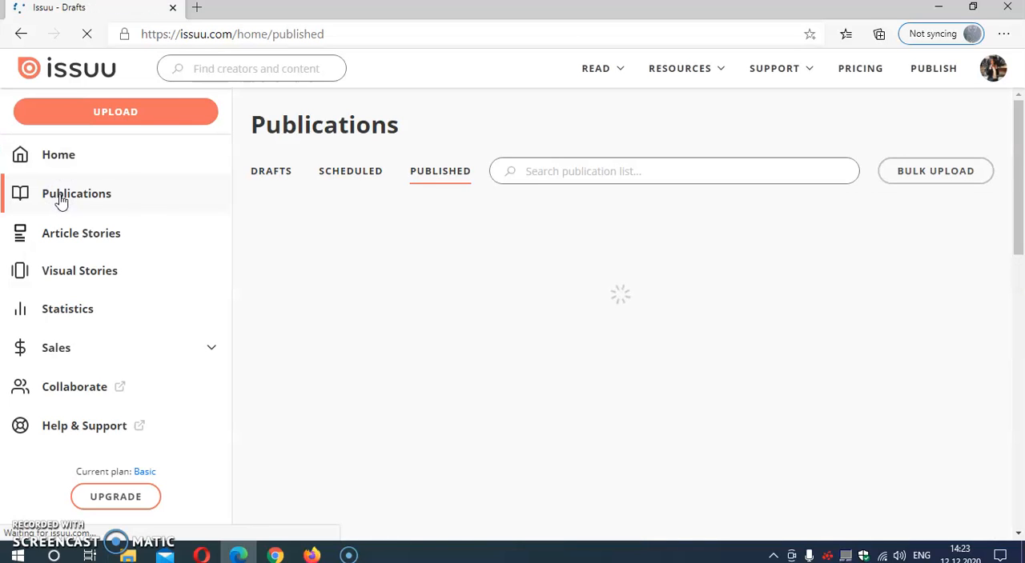
{"action": "left_click_drag", "start_coordinate": [1019, 134], "coordinate": [1002, 105]}
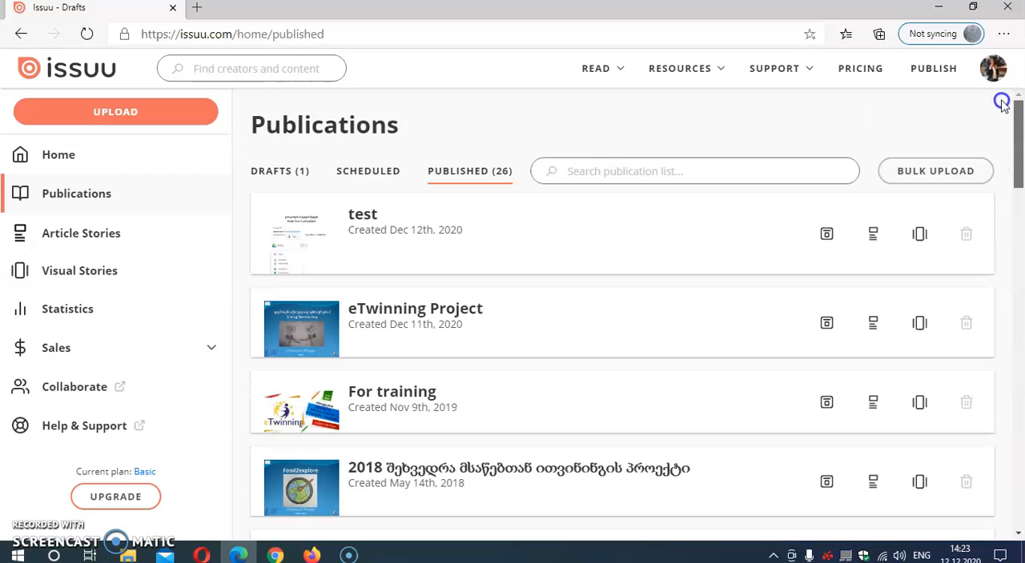
Start a new Issuu upload from the device with the PowerPoint file "Christmas traditions in Georgia".
{"action": "left_click", "coordinate": [96, 112]}
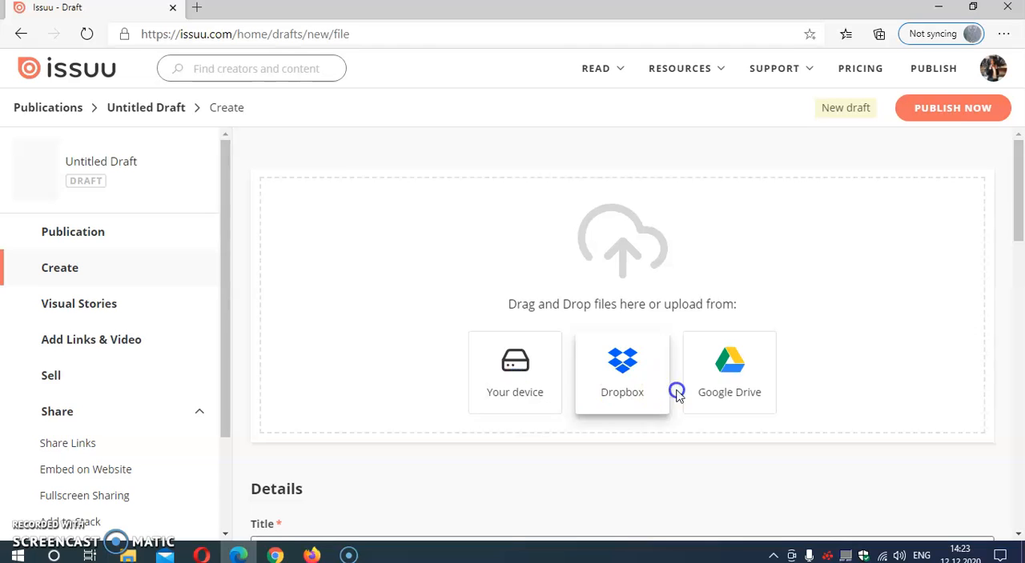
{"action": "left_click", "coordinate": [512, 370]}
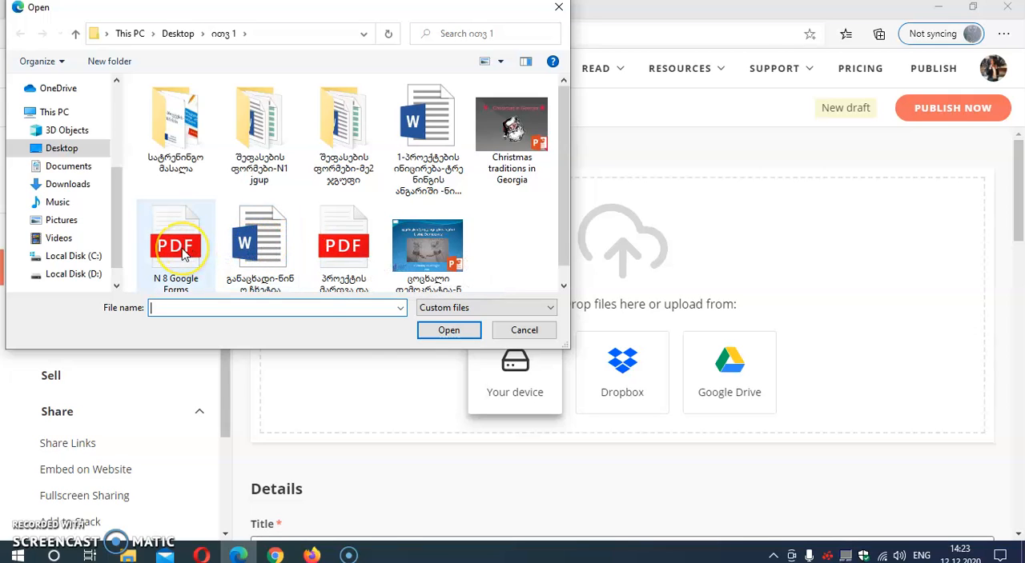
{"action": "double_click", "coordinate": [510, 126]}
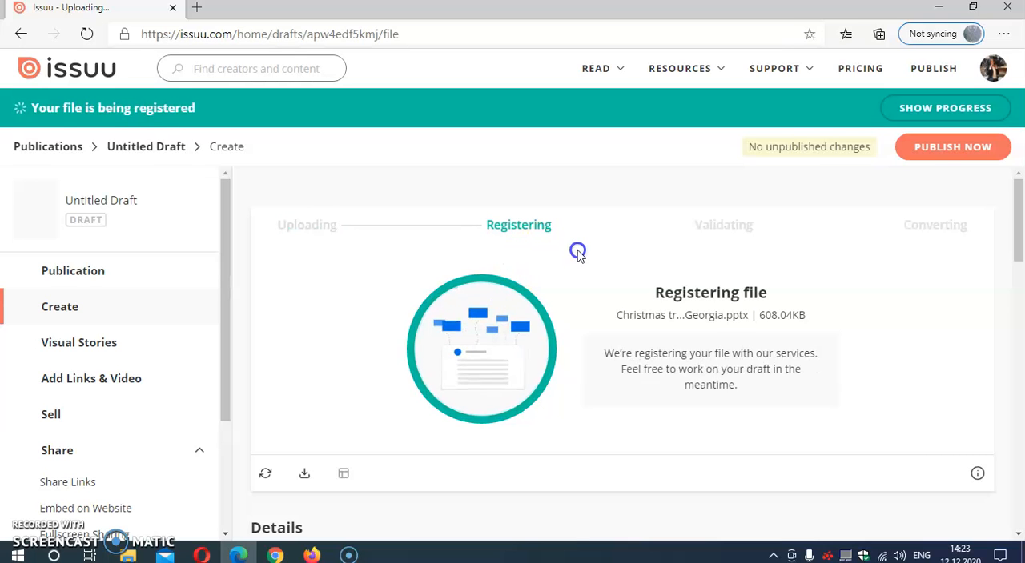
Enter "Christmas presentaton" as the draft's title.
{"action": "scroll", "coordinate": [575, 249], "scroll_direction": "down", "scroll_amount": 1}
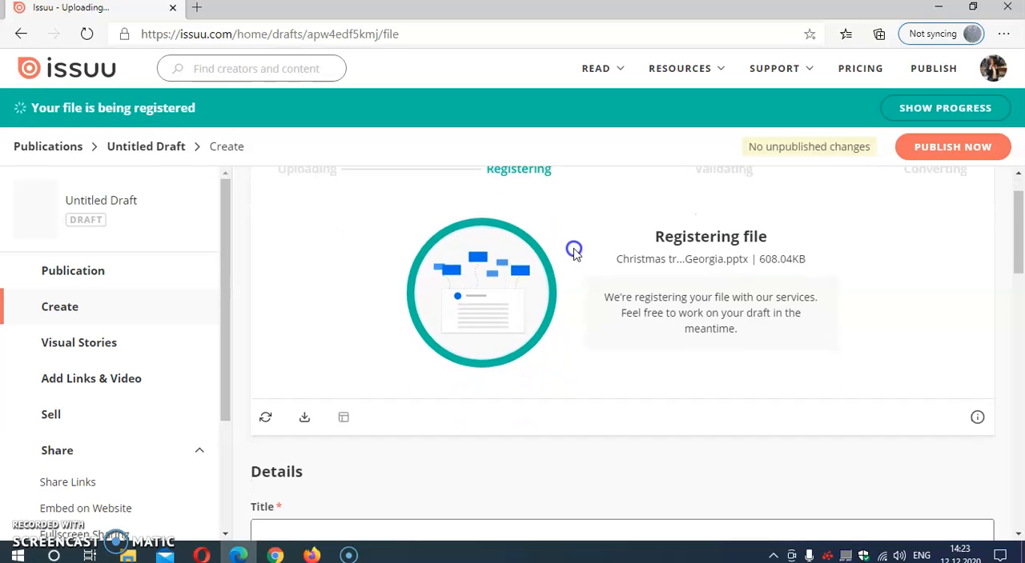
{"action": "scroll", "coordinate": [378, 321], "scroll_direction": "down", "scroll_amount": 3}
{"action": "left_click", "coordinate": [297, 252]}
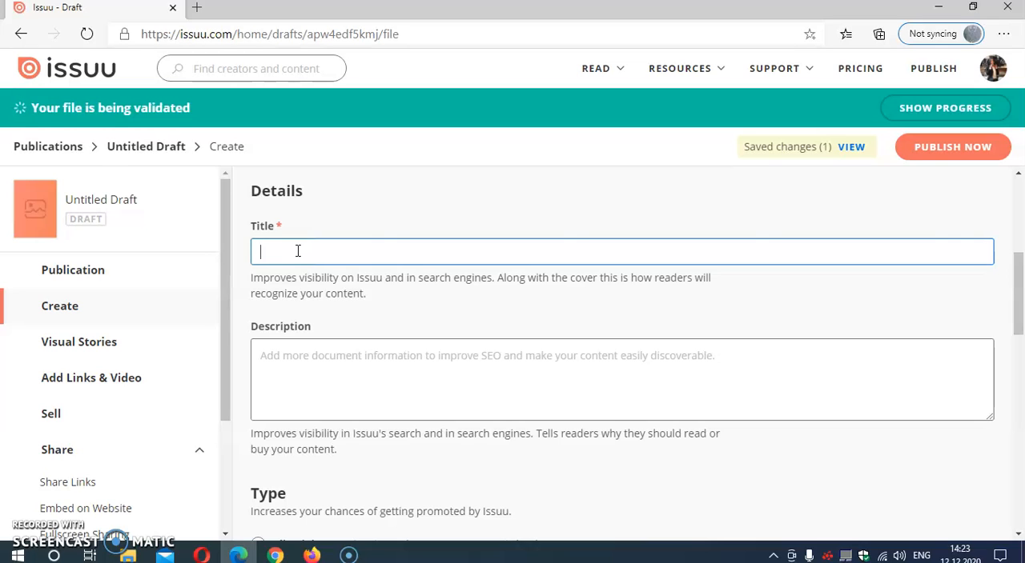
{"action": "type", "text": "Christmas presentaton"}
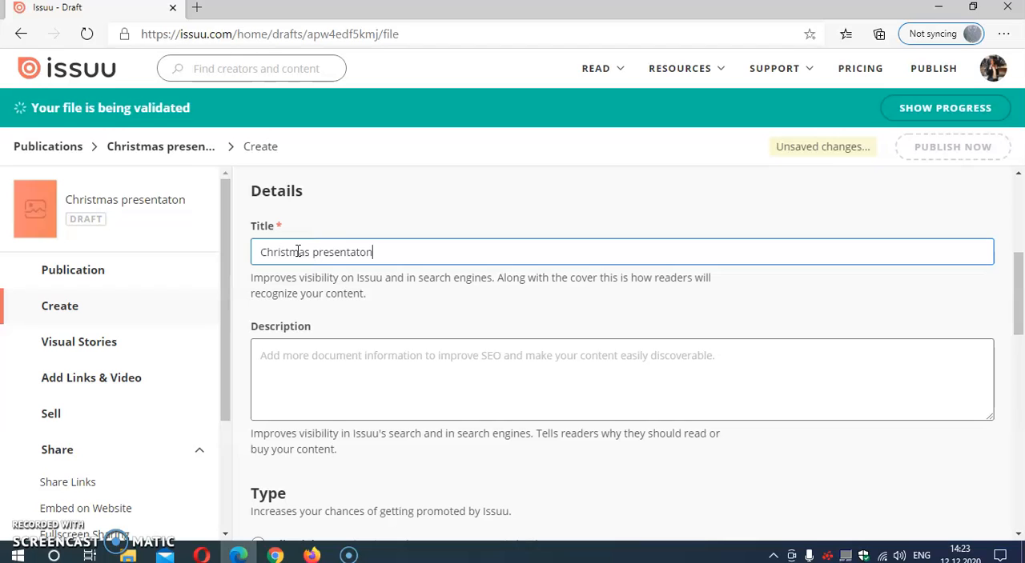
Write the description 'For eTwinning Project "SOS' with a capital T in eTwinning.
{"action": "left_click", "coordinate": [332, 362]}
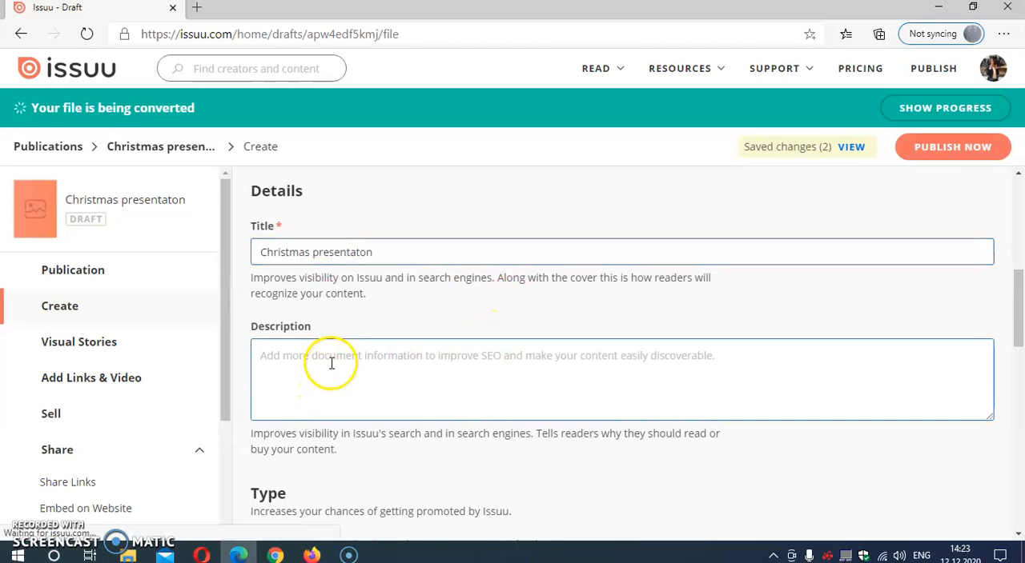
{"action": "type", "text": "For etwinning Project \"S"}
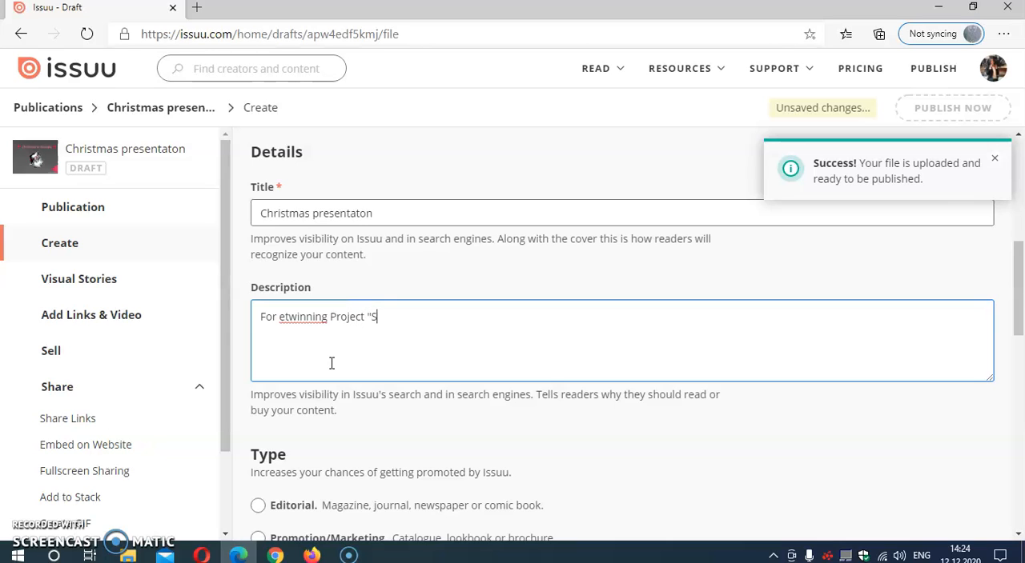
{"action": "type", "text": "OS"}
{"action": "left_click", "coordinate": [288, 316]}
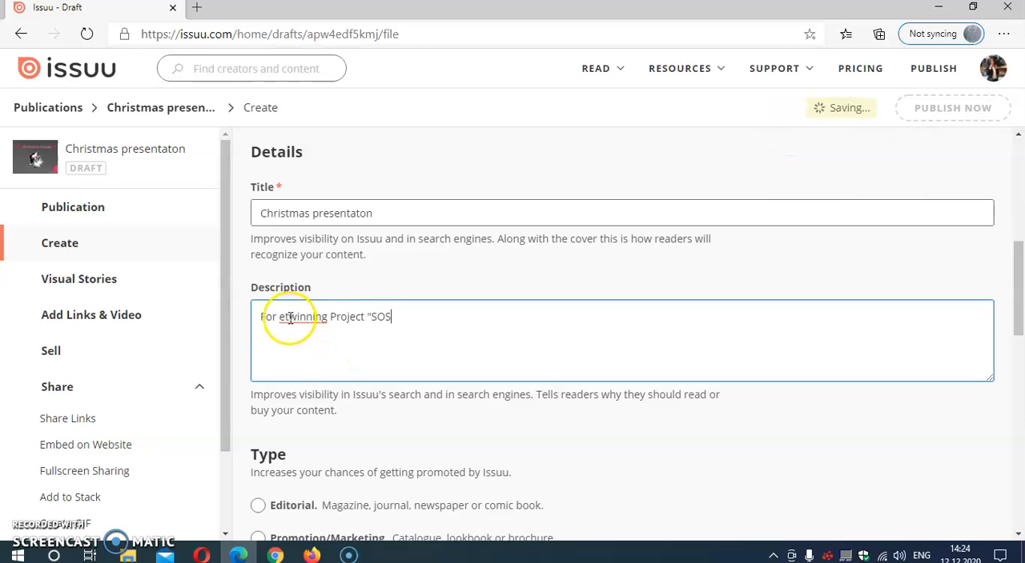
{"action": "key", "text": "BackSpace"}
{"action": "type", "text": "T"}
Set the publication type to Book.
{"action": "scroll", "coordinate": [461, 344], "scroll_direction": "down", "scroll_amount": 2}
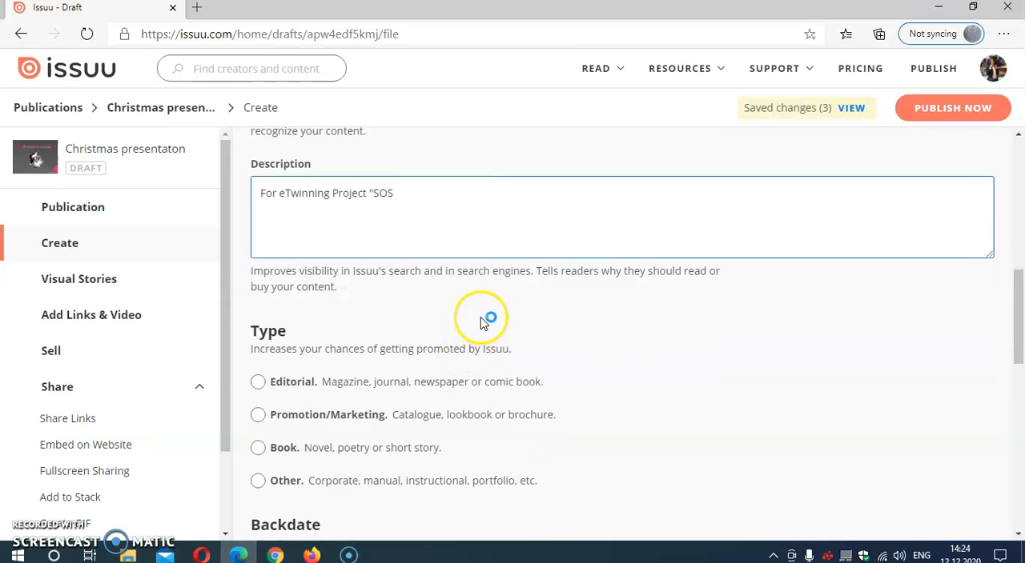
{"action": "scroll", "coordinate": [480, 322], "scroll_direction": "down", "scroll_amount": 3}
{"action": "left_click", "coordinate": [258, 262]}
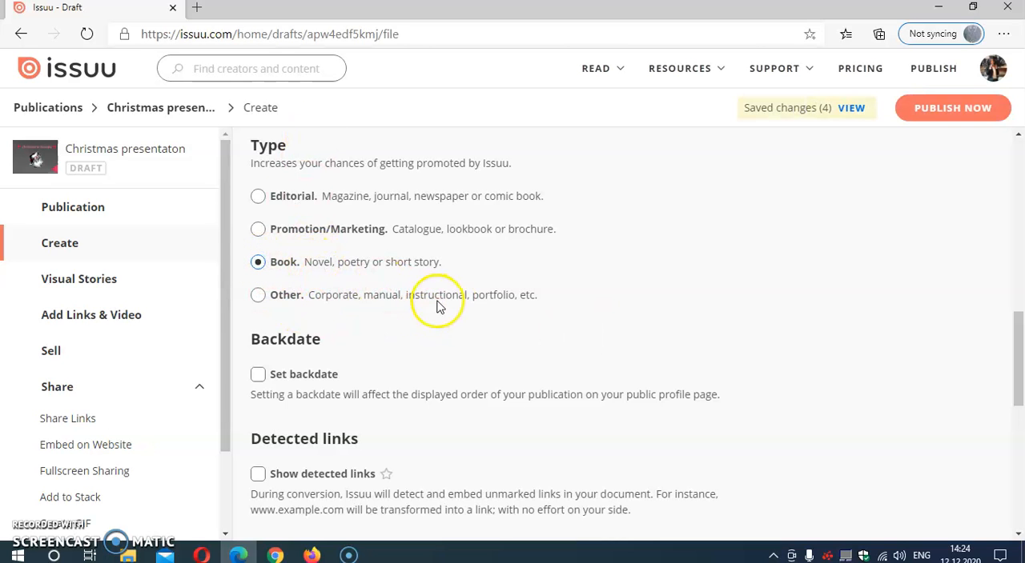
Check the remaining availability and download settings, and publish the presentation with Public availability.
{"action": "scroll", "coordinate": [464, 330], "scroll_direction": "down", "scroll_amount": 3}
{"action": "scroll", "coordinate": [460, 332], "scroll_direction": "up", "scroll_amount": 1}
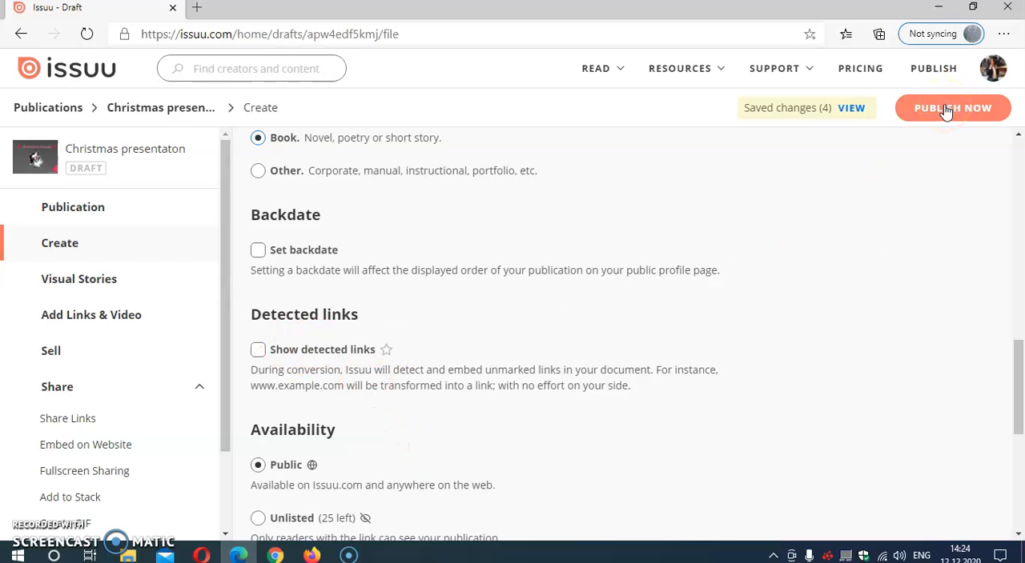
{"action": "scroll", "coordinate": [412, 304], "scroll_direction": "down", "scroll_amount": 2}
{"action": "scroll", "coordinate": [417, 360], "scroll_direction": "down", "scroll_amount": 2}
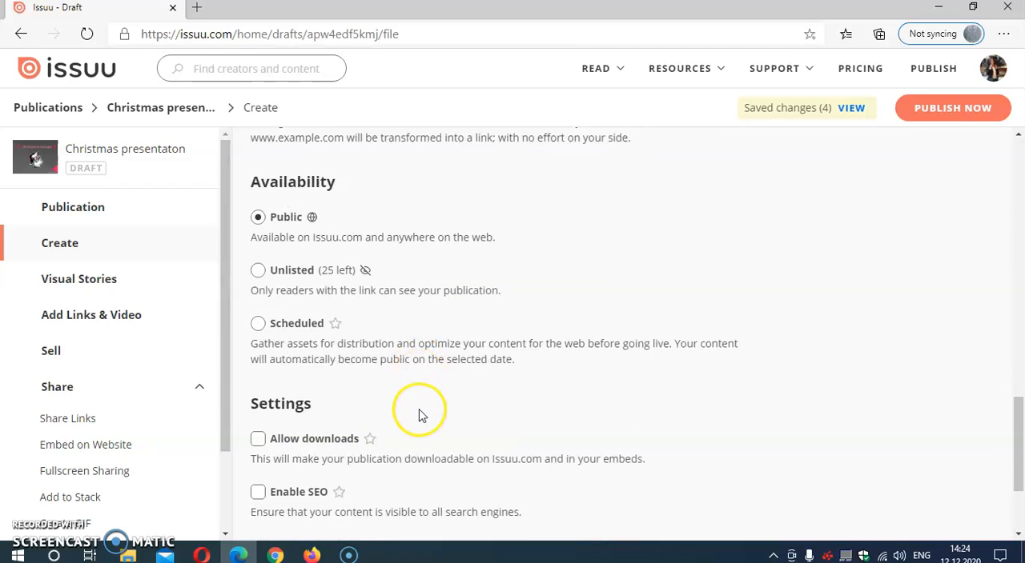
{"action": "scroll", "coordinate": [448, 384], "scroll_direction": "up", "scroll_amount": 8}
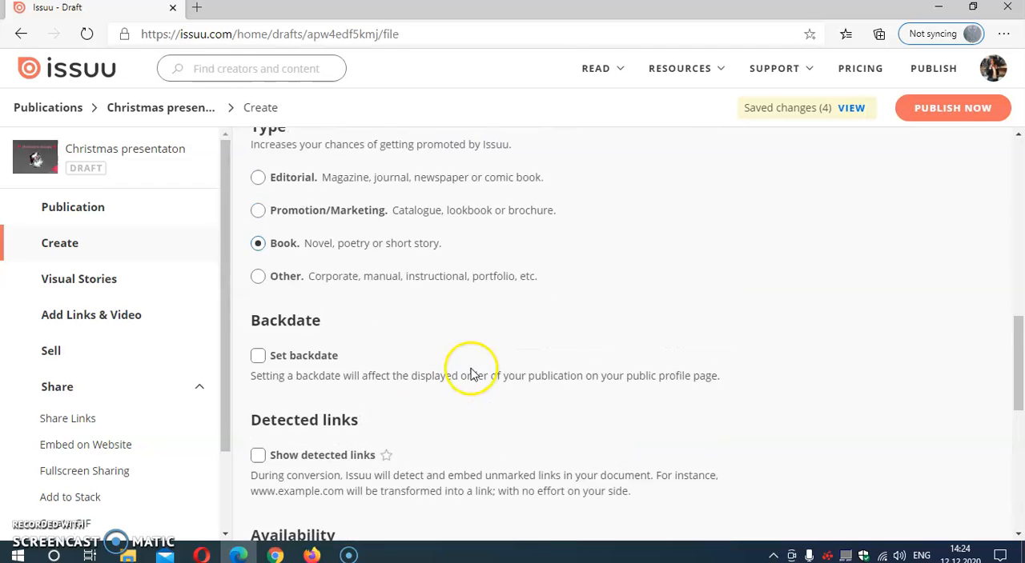
{"action": "left_click", "coordinate": [953, 111]}
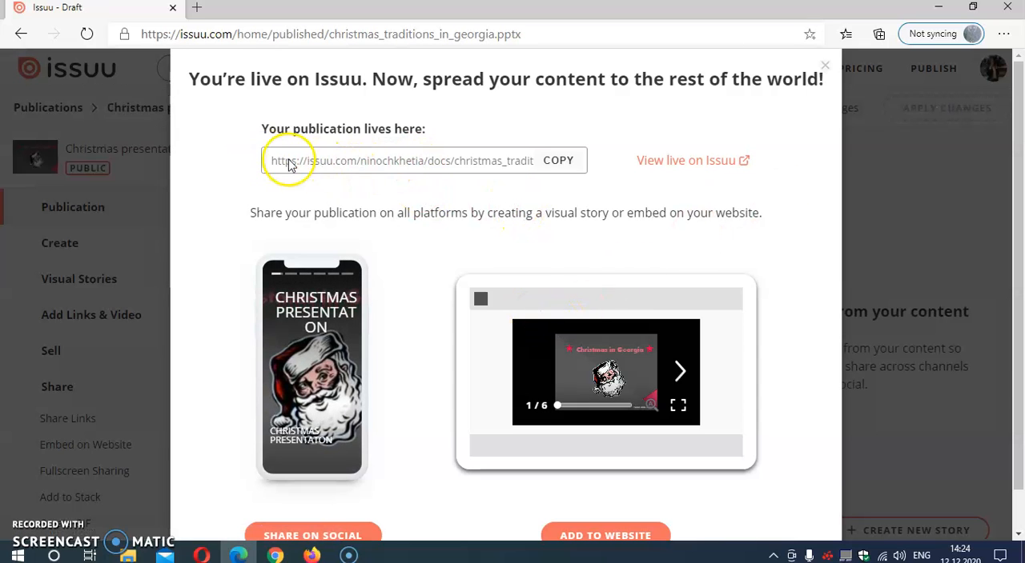
Copy the live publication's link and open it in a new browser tab.
{"action": "left_click", "coordinate": [564, 164]}
{"action": "left_click", "coordinate": [196, 7]}
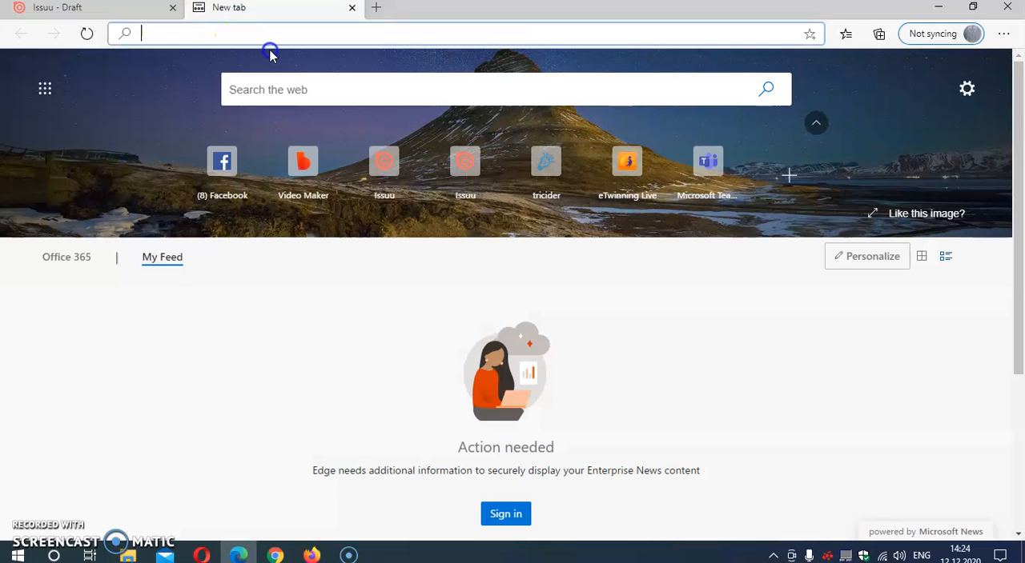
{"action": "right_click", "coordinate": [269, 38]}
{"action": "left_click", "coordinate": [311, 187]}
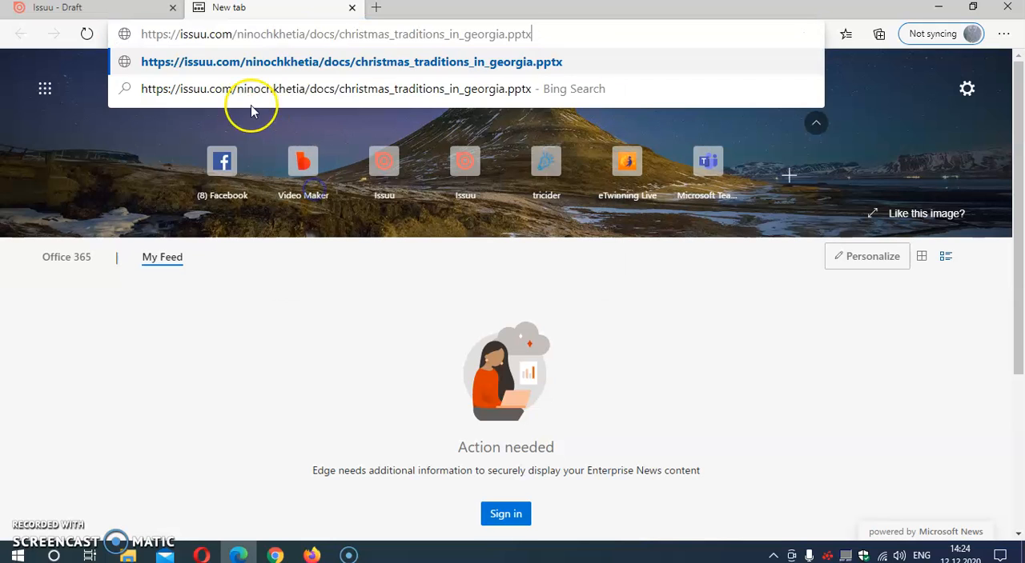
{"action": "left_click", "coordinate": [247, 66]}
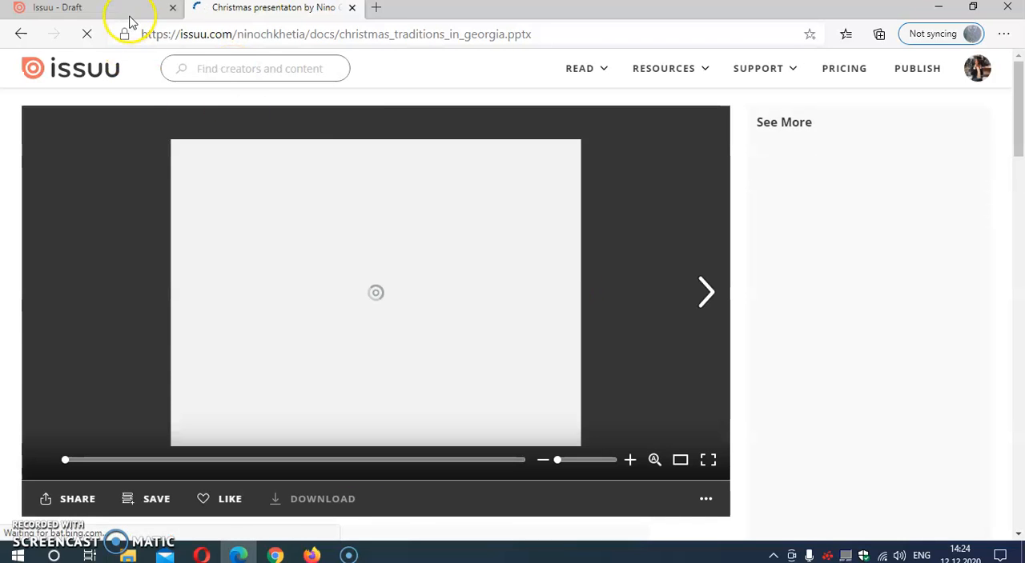
Try to page forward through the published presentation in the Issuu reader.
{"action": "left_click", "coordinate": [694, 296]}
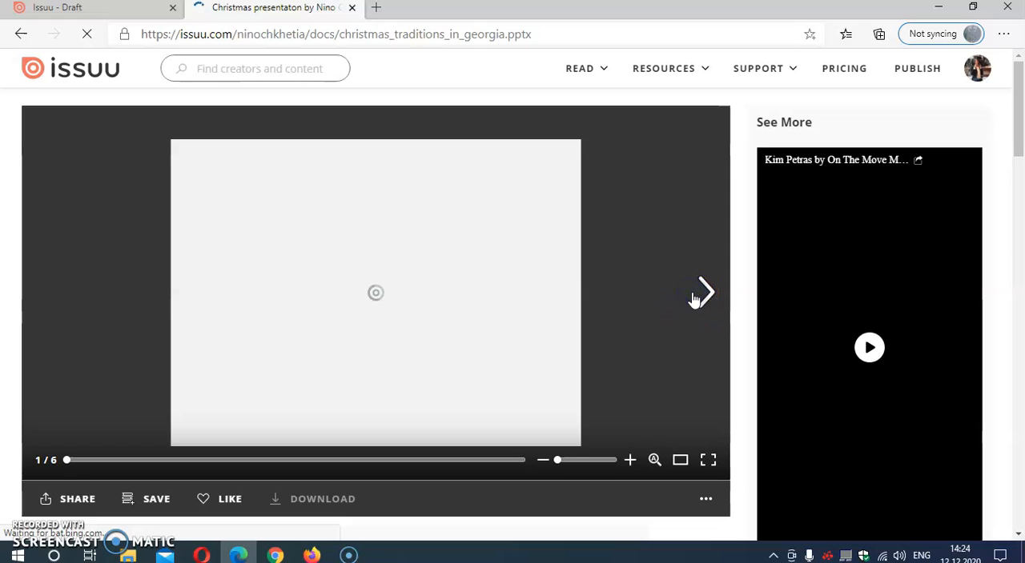
{"action": "left_click", "coordinate": [696, 295]}
{"action": "left_click", "coordinate": [697, 294]}
Return to the Issuu draft's browser tab, review the sharing options and close the publication dialog.
{"action": "key", "text": "ctrl+shift+Tab"}
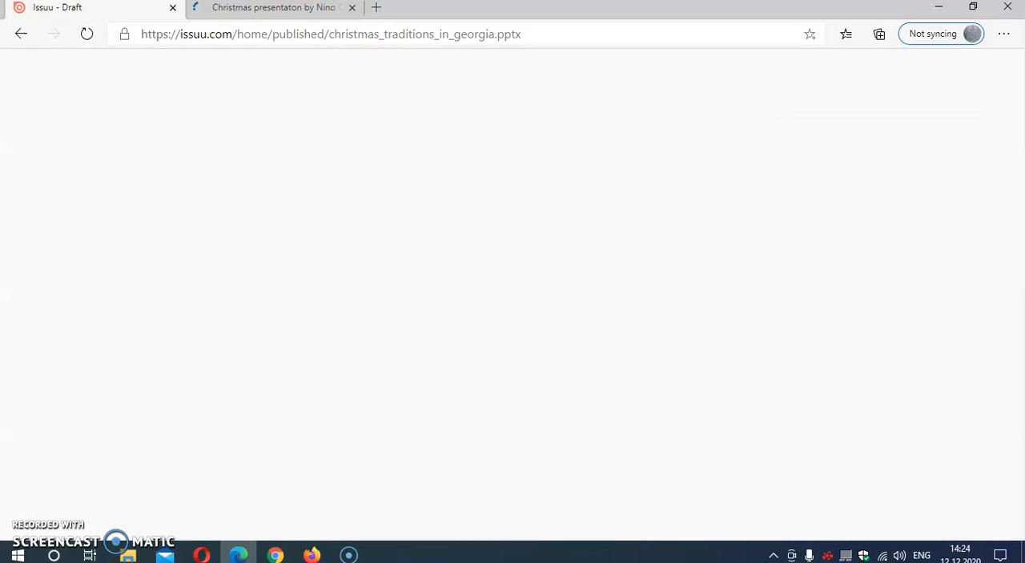
{"action": "scroll", "coordinate": [572, 352], "scroll_direction": "down", "scroll_amount": 1}
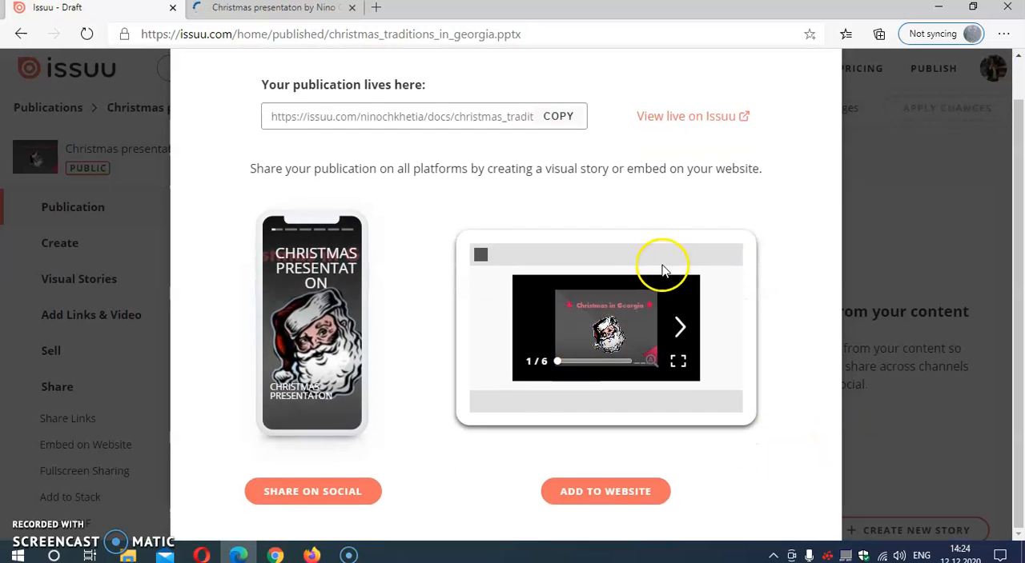
{"action": "scroll", "coordinate": [661, 271], "scroll_direction": "up", "scroll_amount": 1}
{"action": "left_click", "coordinate": [820, 70]}
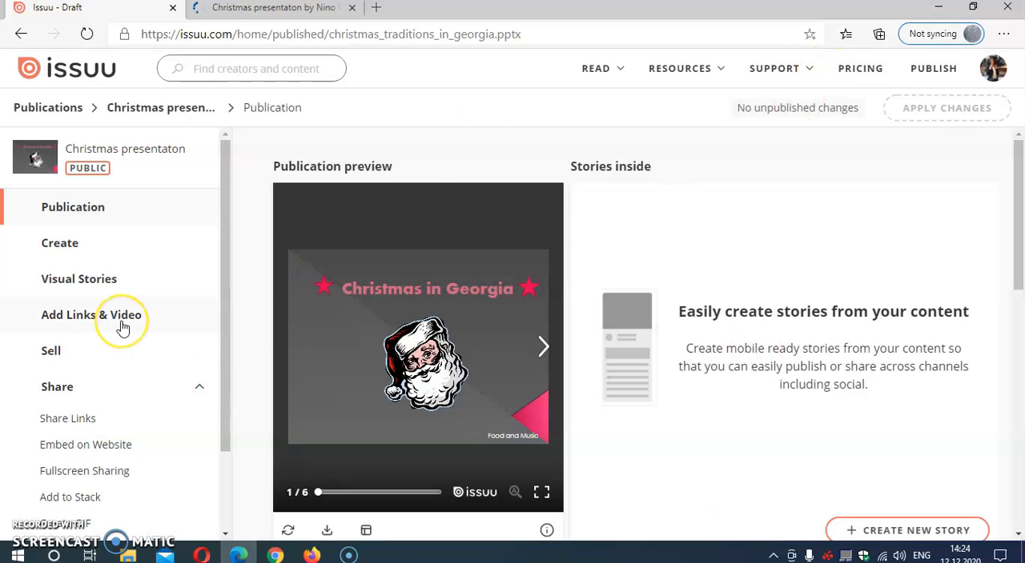
Go back from the publication's page to the Publications list and look through the published items.
{"action": "left_click", "coordinate": [73, 213]}
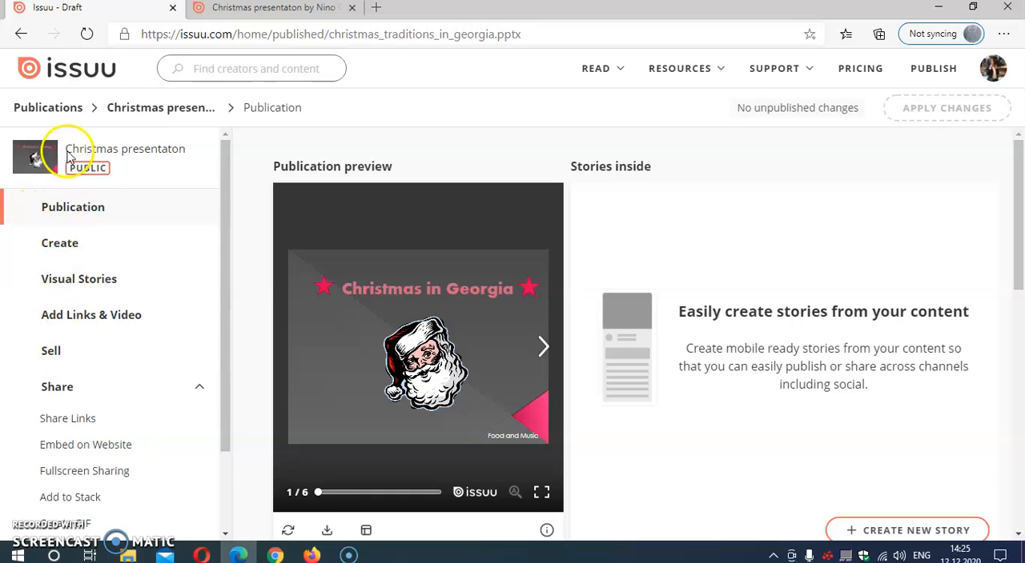
{"action": "left_click", "coordinate": [53, 113]}
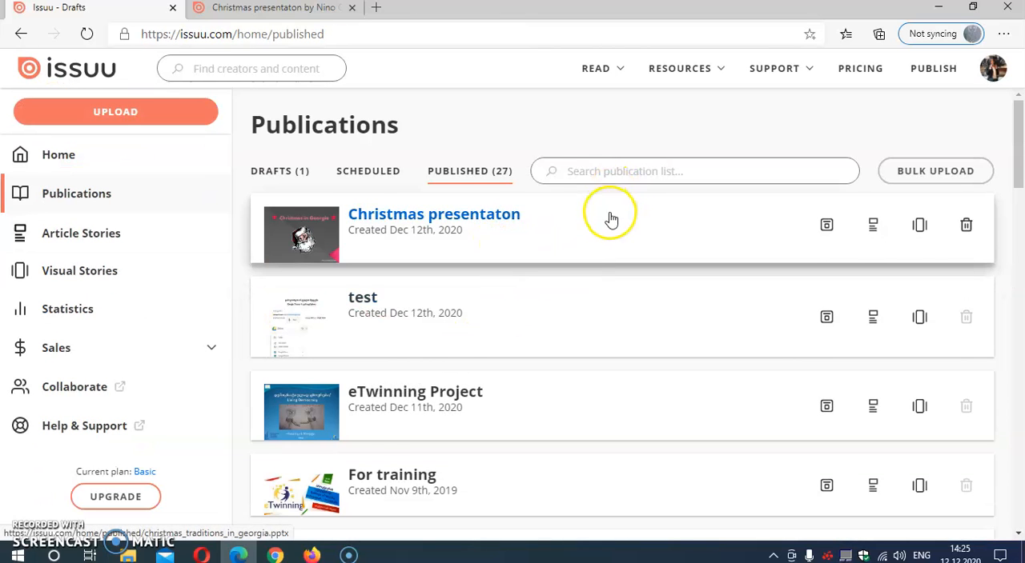
{"action": "scroll", "coordinate": [600, 224], "scroll_direction": "down", "scroll_amount": 2}
{"action": "scroll", "coordinate": [589, 233], "scroll_direction": "down", "scroll_amount": 1}
{"action": "scroll", "coordinate": [586, 234], "scroll_direction": "down", "scroll_amount": 5}
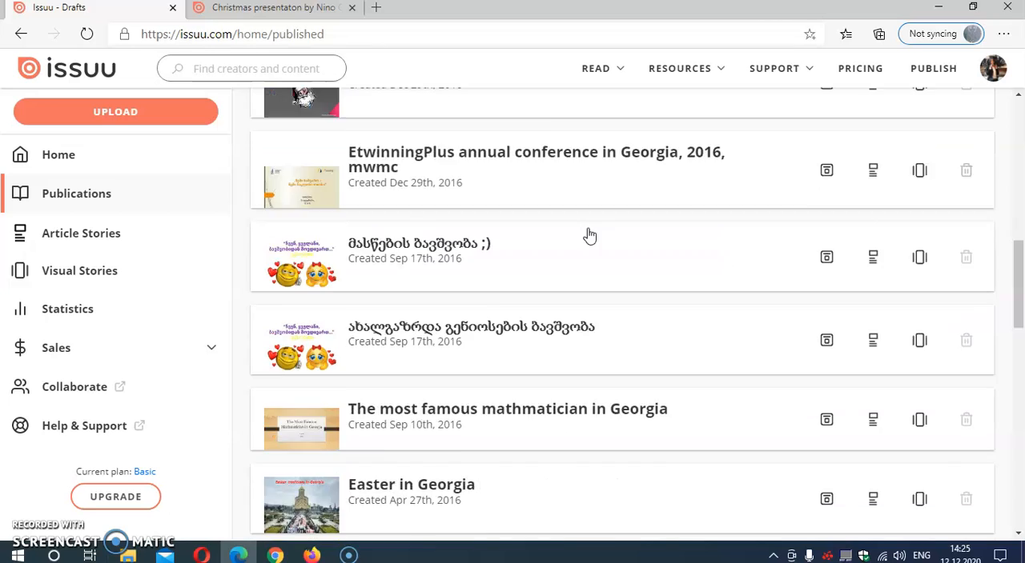
Copy the share link of the published eTwinning Project publication and open its Embed on Website settings.
{"action": "scroll", "coordinate": [585, 236], "scroll_direction": "up", "scroll_amount": 10}
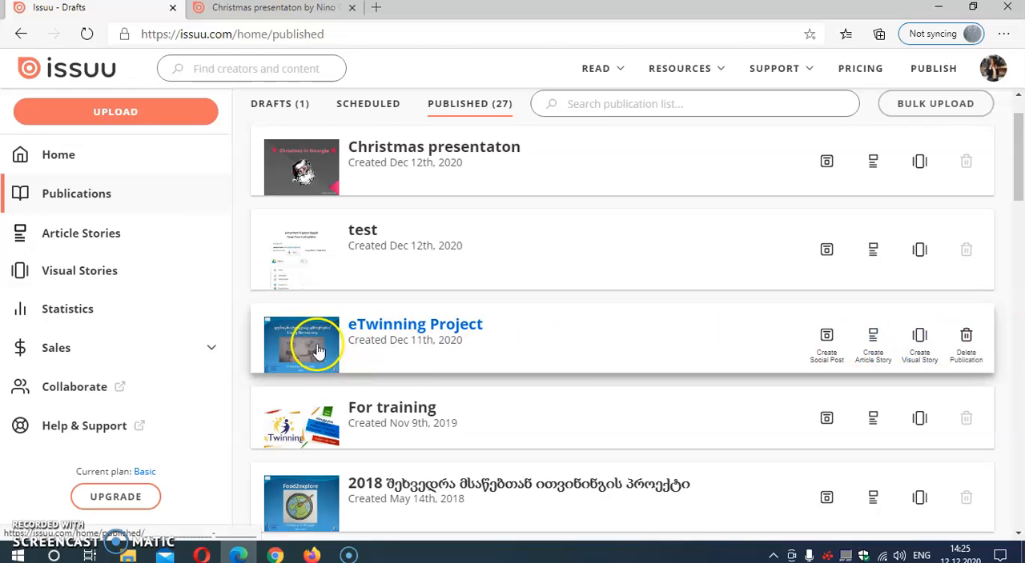
{"action": "left_click", "coordinate": [302, 344]}
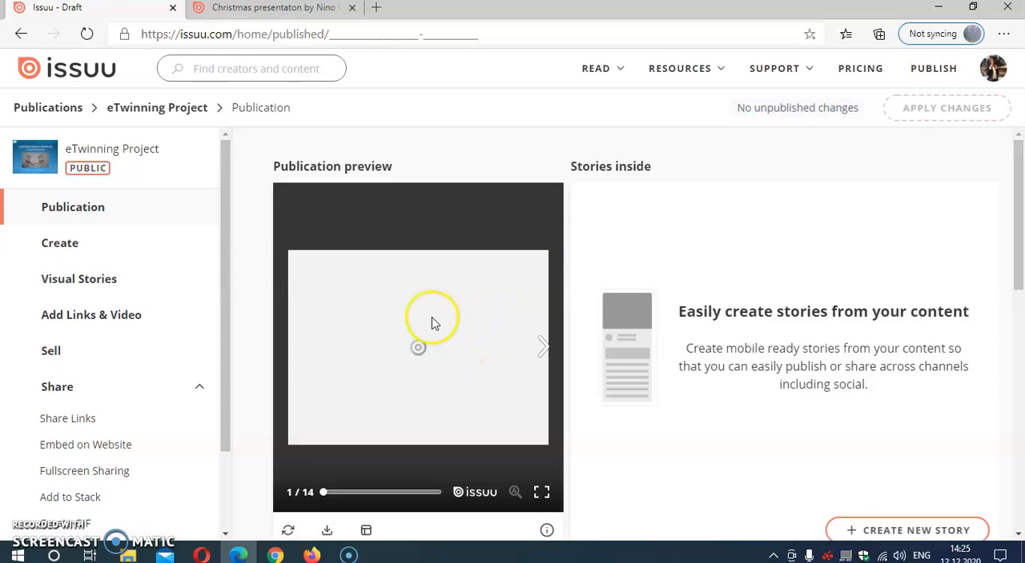
{"action": "left_click", "coordinate": [63, 423]}
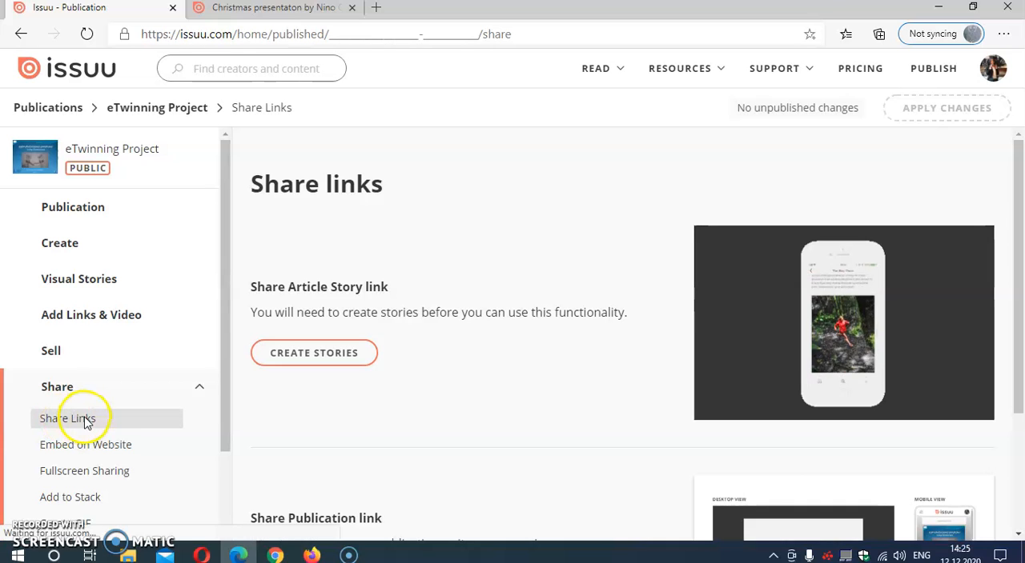
{"action": "scroll", "coordinate": [491, 407], "scroll_direction": "down", "scroll_amount": 2}
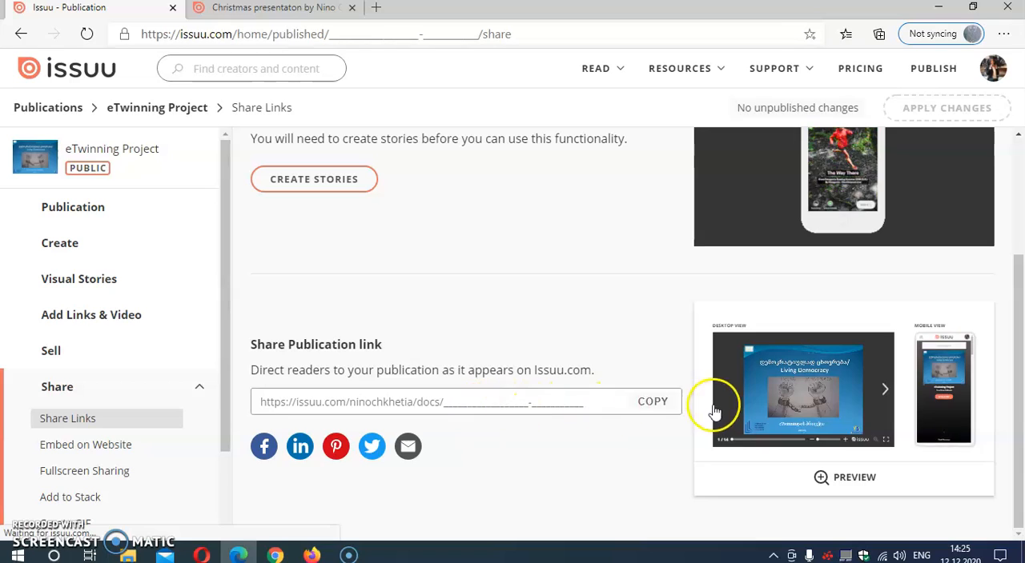
{"action": "left_click", "coordinate": [658, 405]}
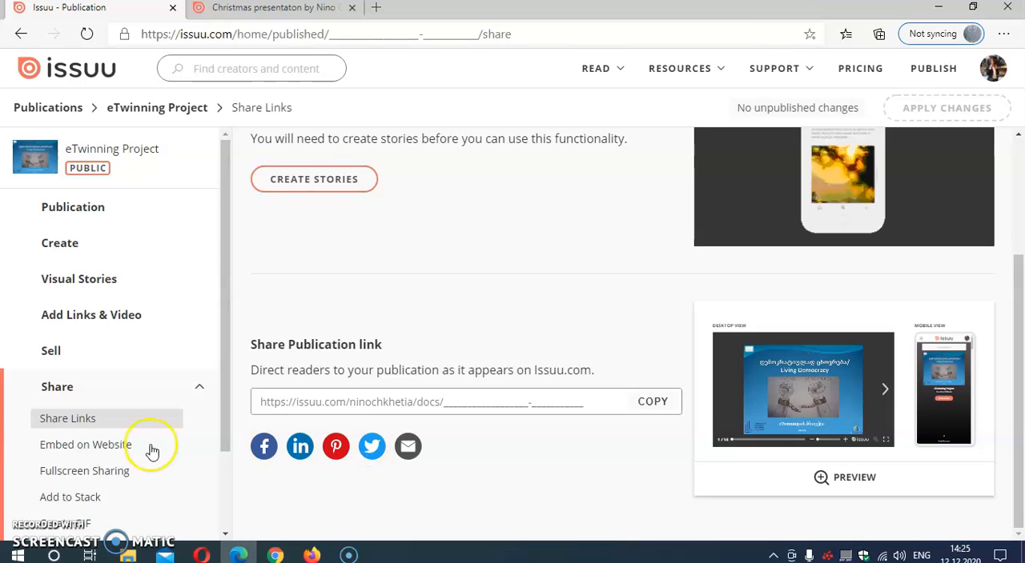
{"action": "left_click", "coordinate": [94, 450]}
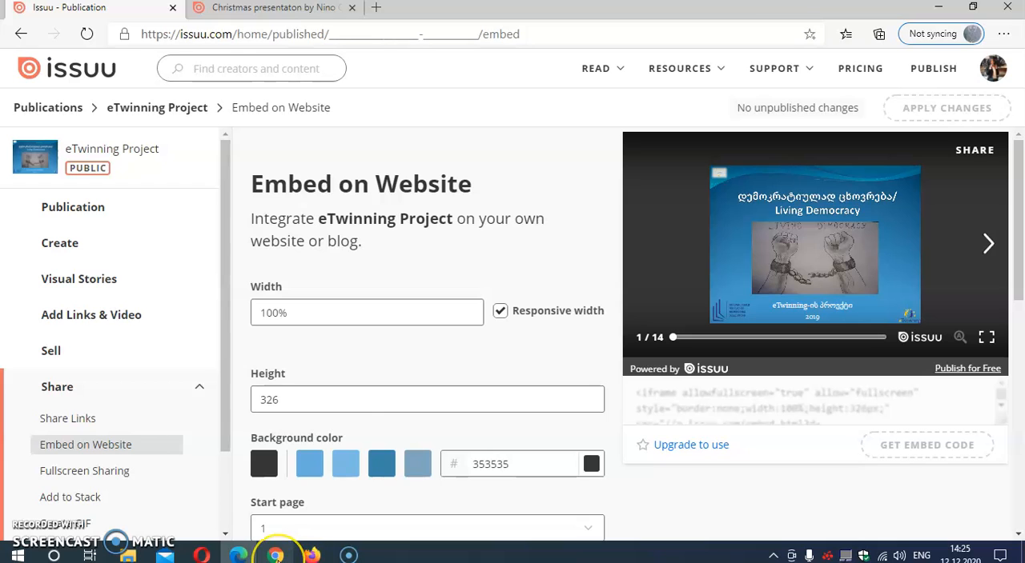
Switch to the TwinSpace page in Google Chrome and open its first content block for editing.
{"action": "mouse_move", "coordinate": [275, 554]}
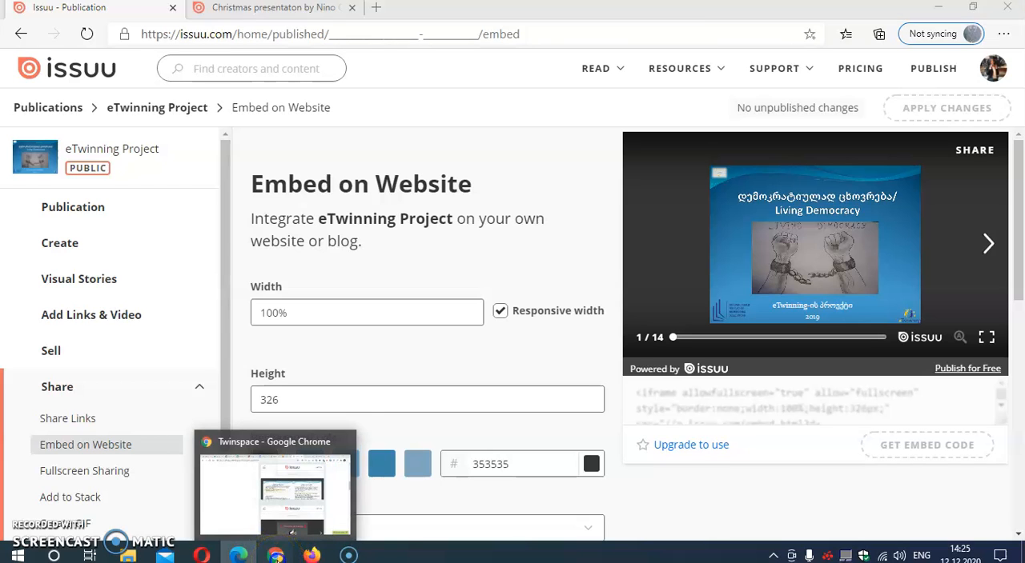
{"action": "left_click", "coordinate": [275, 490]}
{"action": "scroll", "coordinate": [623, 237], "scroll_direction": "up", "scroll_amount": 15}
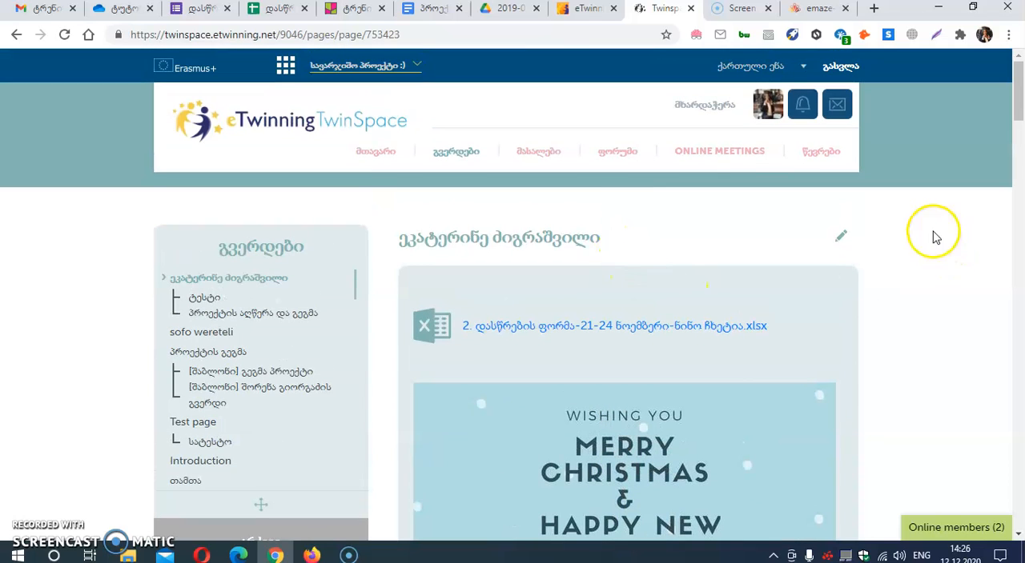
{"action": "left_click", "coordinate": [842, 238]}
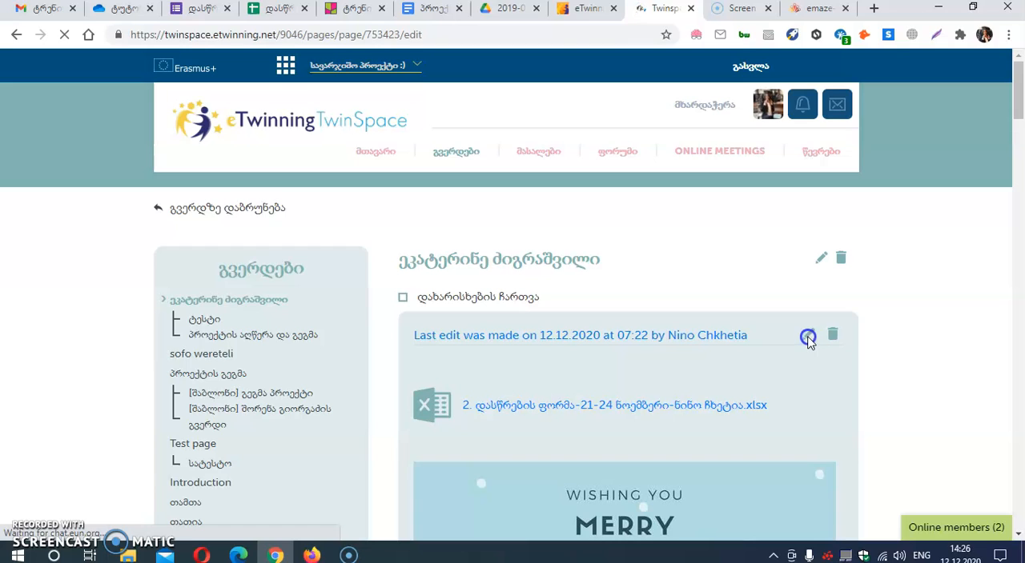
{"action": "left_click", "coordinate": [807, 336]}
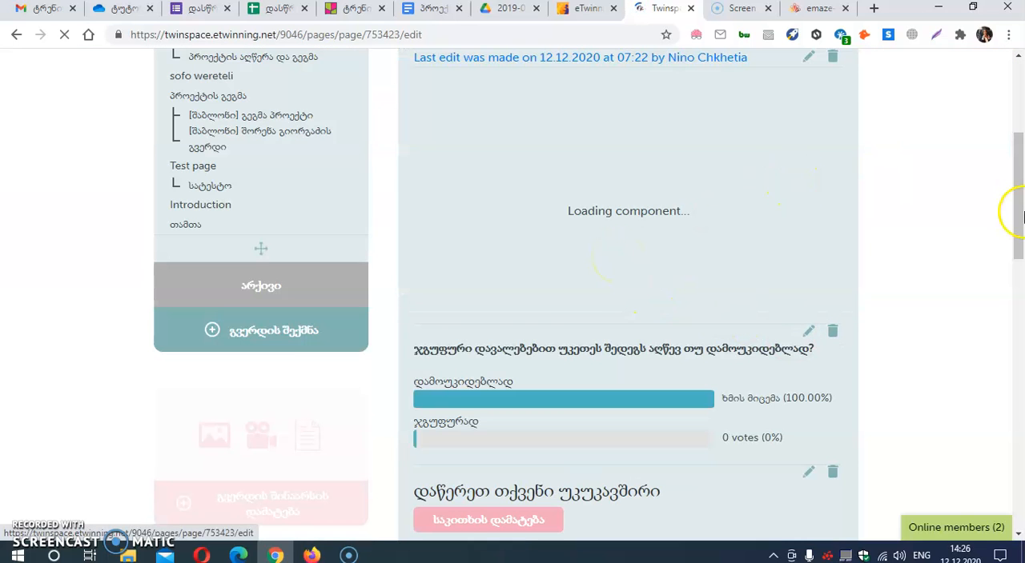
{"action": "left_click_drag", "start_coordinate": [1020, 199], "coordinate": [1021, 142]}
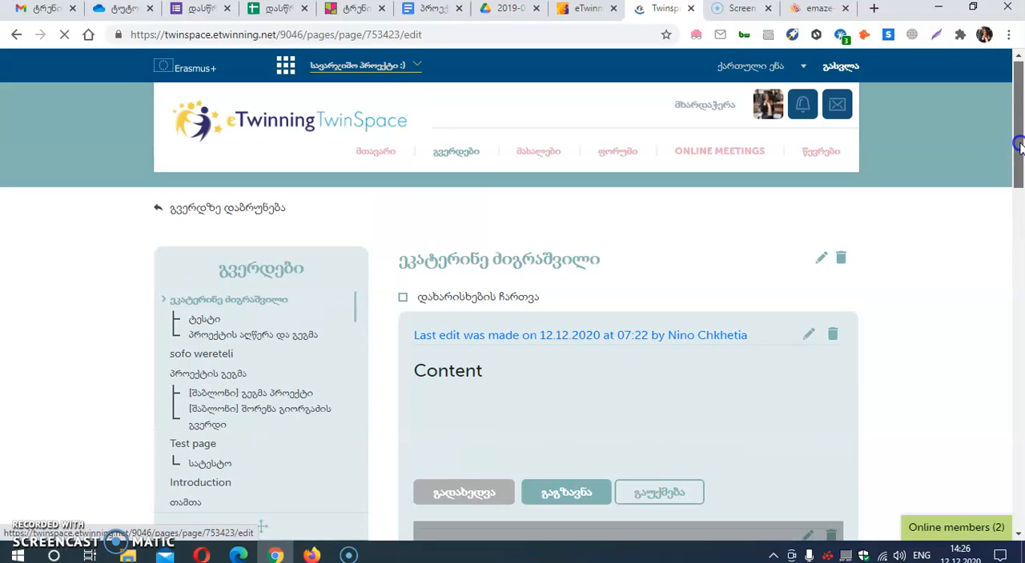
{"action": "left_click", "coordinate": [807, 338]}
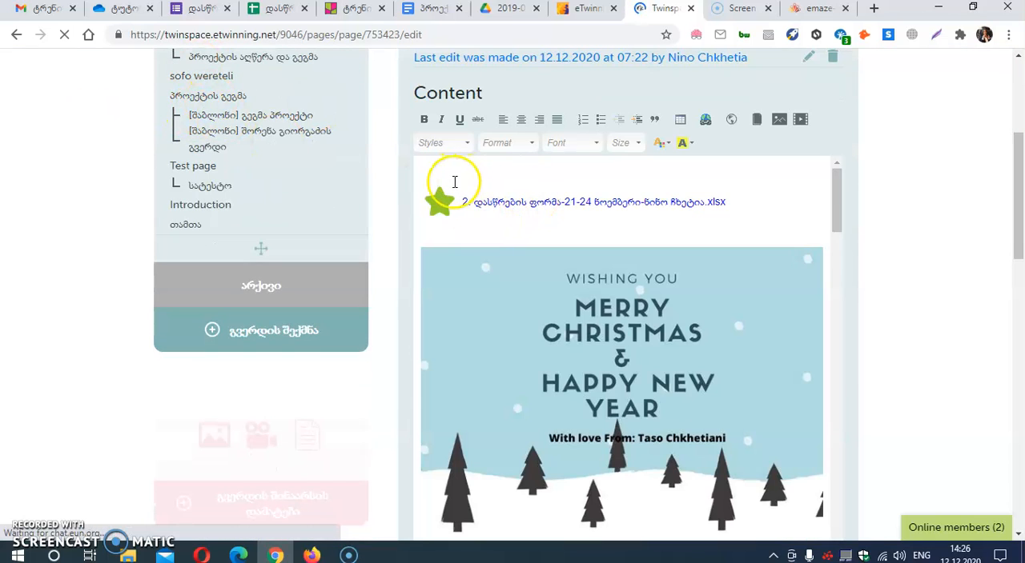
Add blank lines at the start of the content, above the xlsx file link, and delete the green star icon.
{"action": "left_click", "coordinate": [429, 182]}
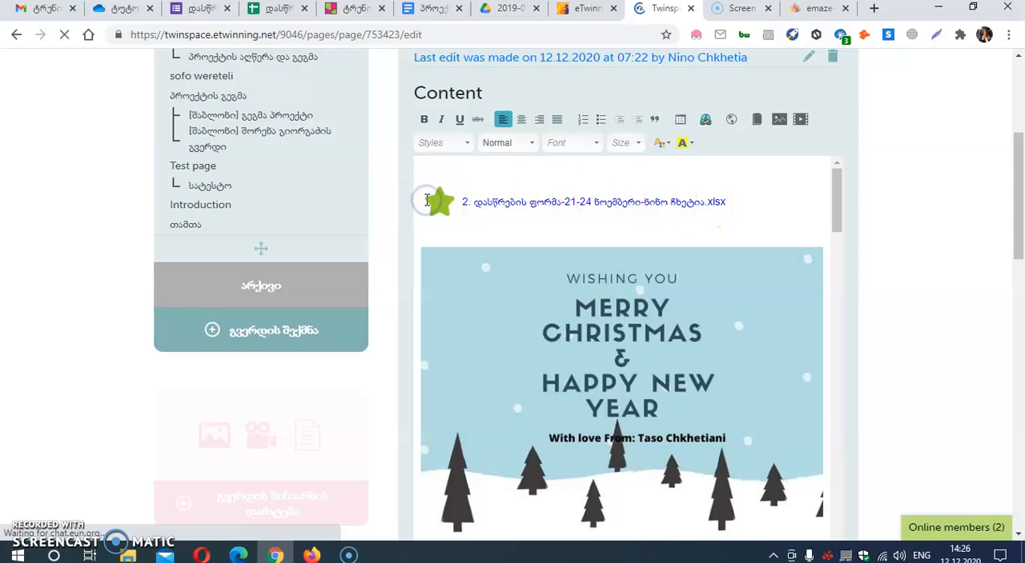
{"action": "key", "text": "Return"}
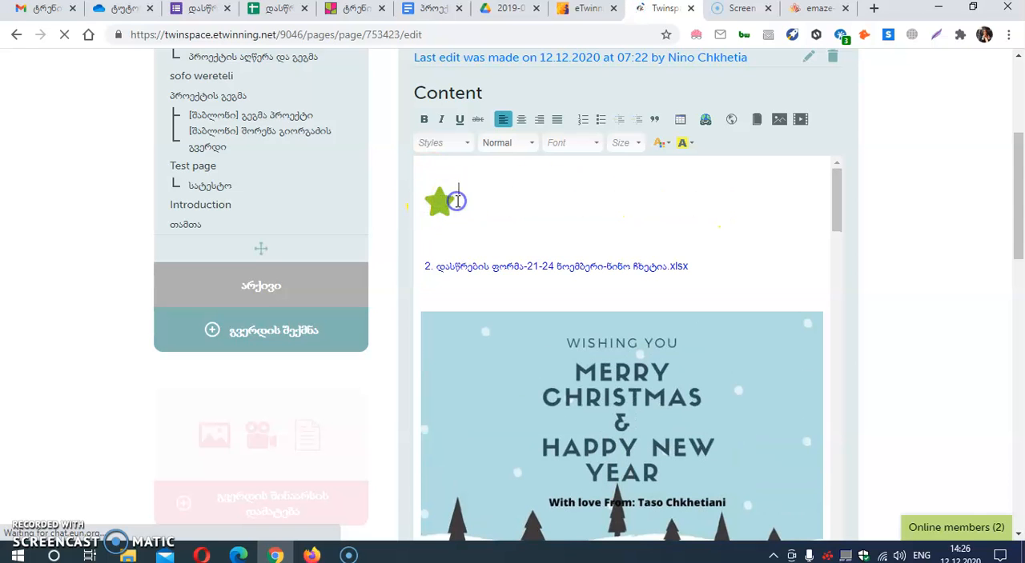
{"action": "key", "text": "Return"}
{"action": "key", "text": "Return"}
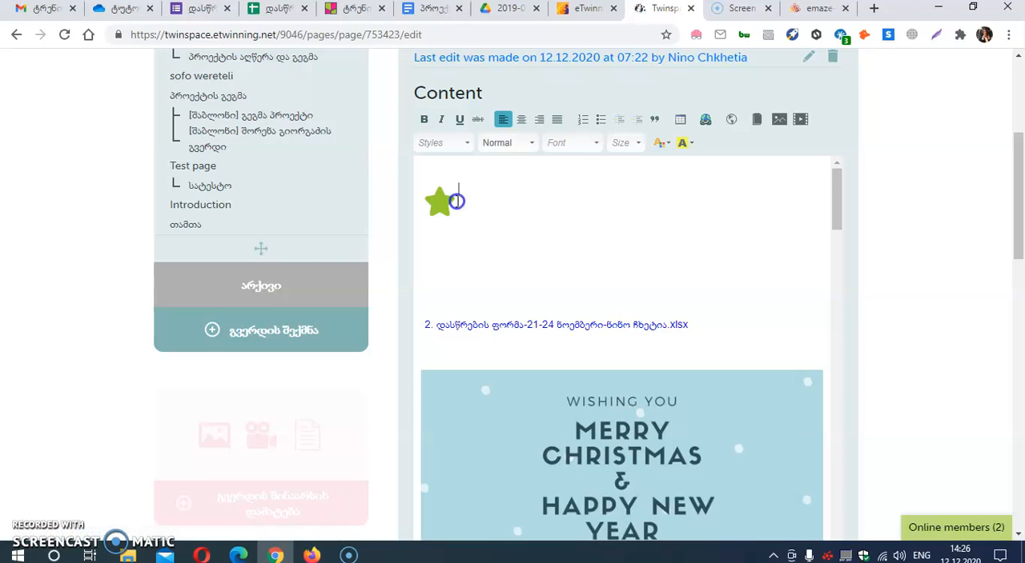
{"action": "double_click", "coordinate": [456, 201]}
{"action": "key", "text": "BackSpace"}
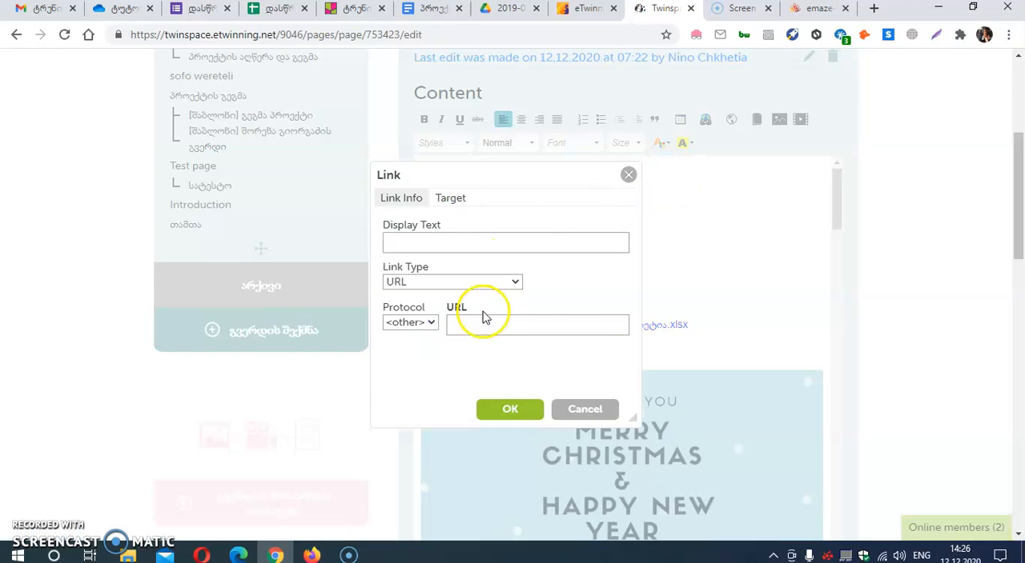
{"action": "left_click", "coordinate": [629, 175]}
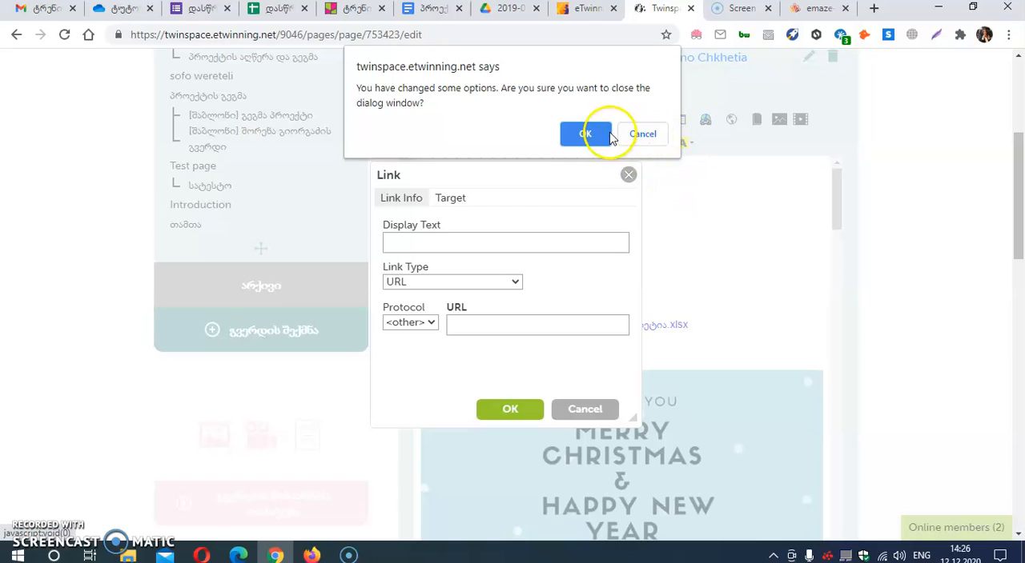
{"action": "left_click", "coordinate": [578, 135]}
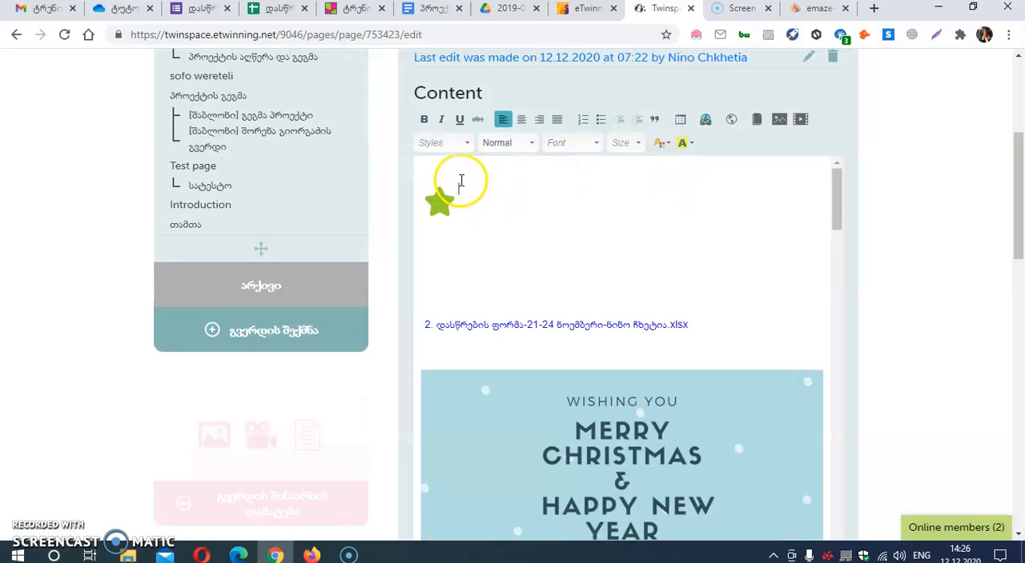
{"action": "key", "text": "Delete"}
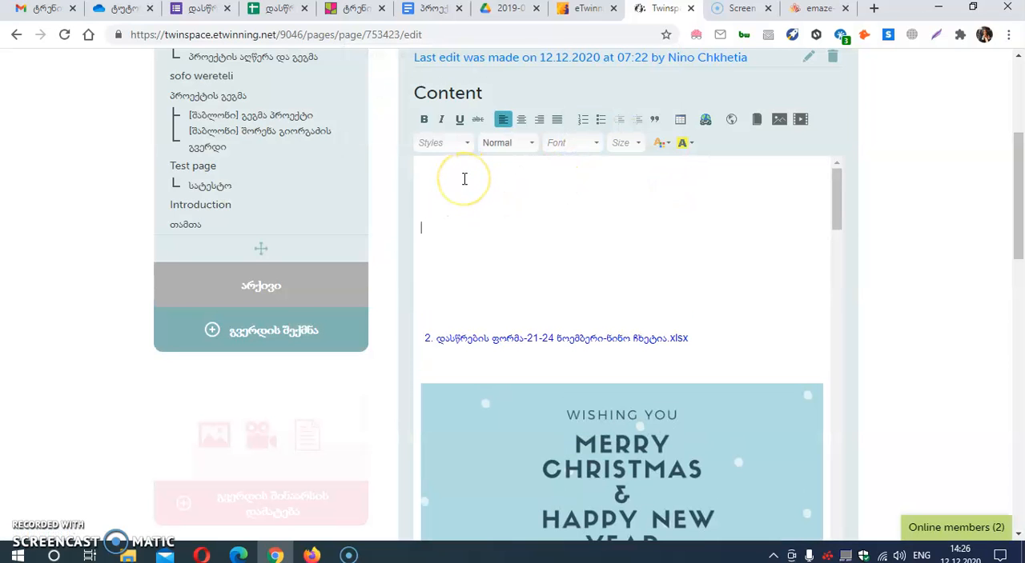
Insert an IFrame above the xlsx file link, using the copied Issuu publication link as its SRC (URL).
{"action": "left_click", "coordinate": [730, 120]}
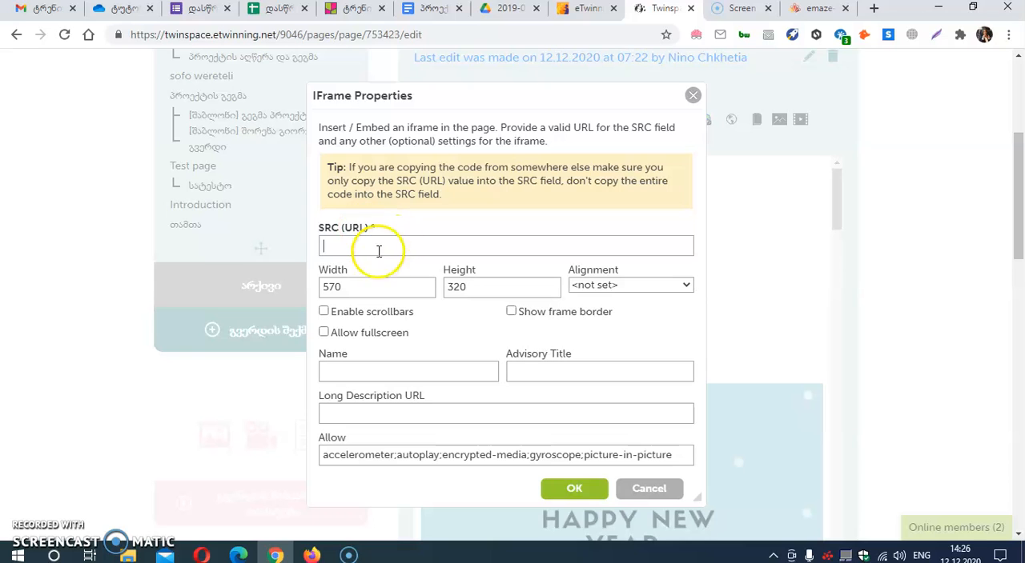
{"action": "right_click", "coordinate": [376, 244]}
{"action": "left_click", "coordinate": [414, 361]}
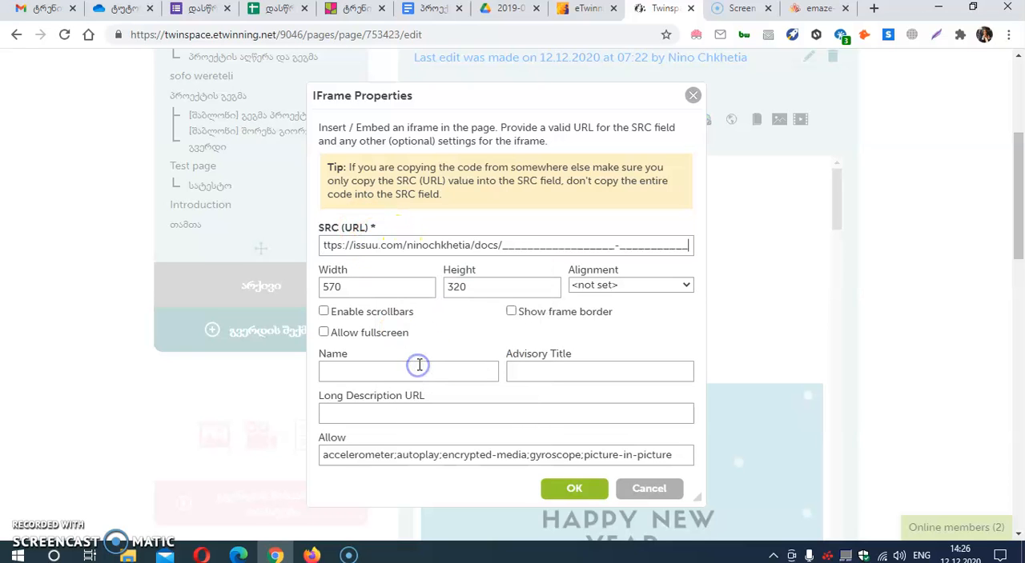
{"action": "left_click", "coordinate": [572, 487]}
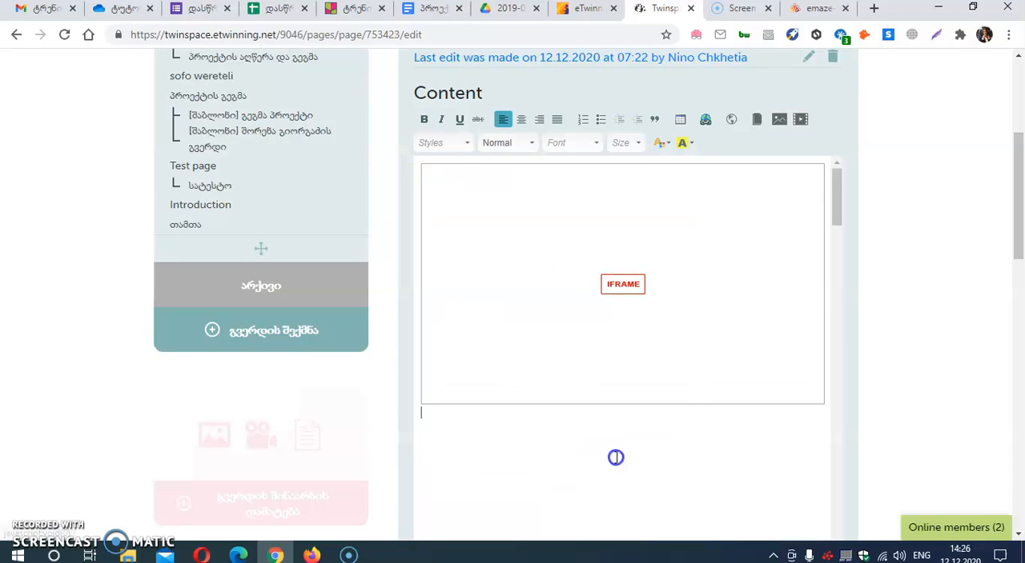
Save the edited content block and check the embedded frame at the start of the page.
{"action": "scroll", "coordinate": [671, 361], "scroll_direction": "down", "scroll_amount": 15}
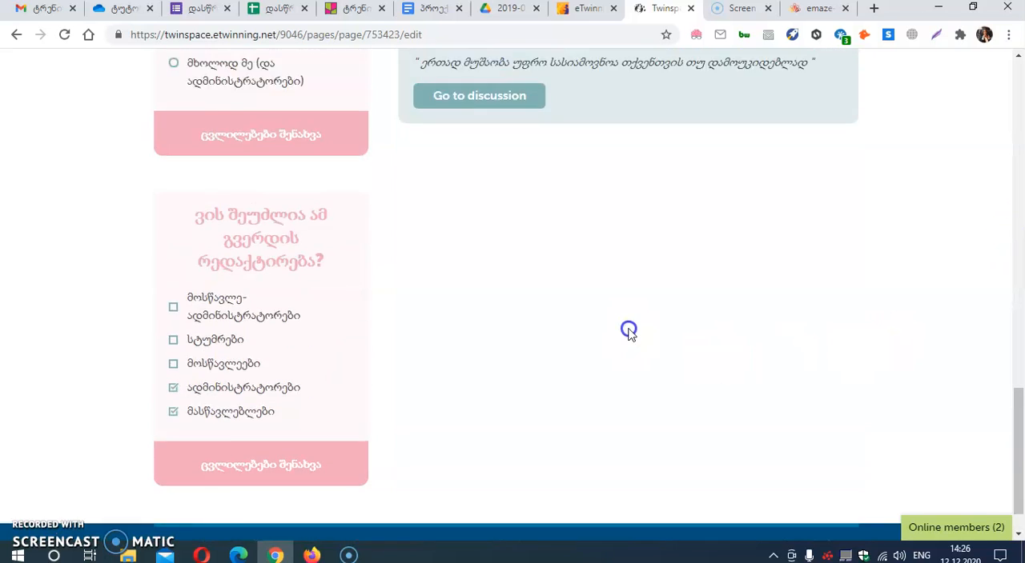
{"action": "scroll", "coordinate": [629, 332], "scroll_direction": "up", "scroll_amount": 5}
{"action": "left_click", "coordinate": [495, 296]}
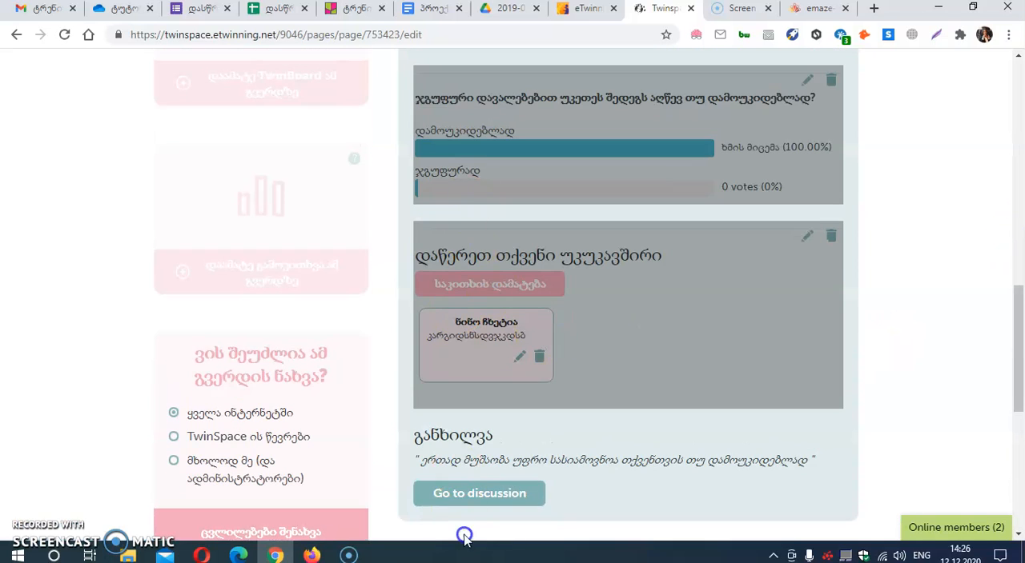
{"action": "scroll", "coordinate": [522, 355], "scroll_direction": "up", "scroll_amount": 4}
{"action": "left_click", "coordinate": [555, 334]}
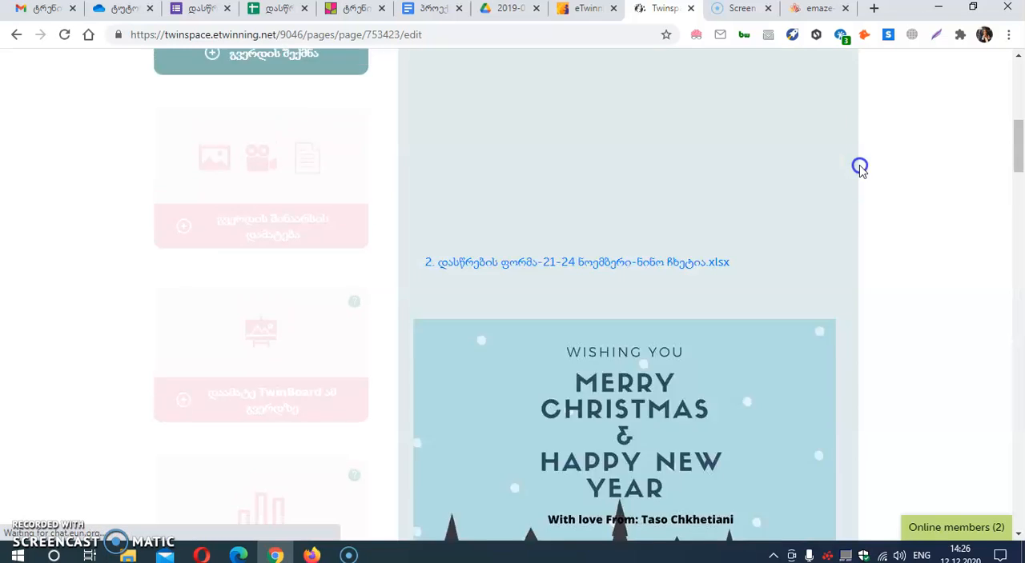
{"action": "scroll", "coordinate": [818, 233], "scroll_direction": "up", "scroll_amount": 3}
{"action": "left_click_drag", "start_coordinate": [1018, 126], "coordinate": [1019, 122]}
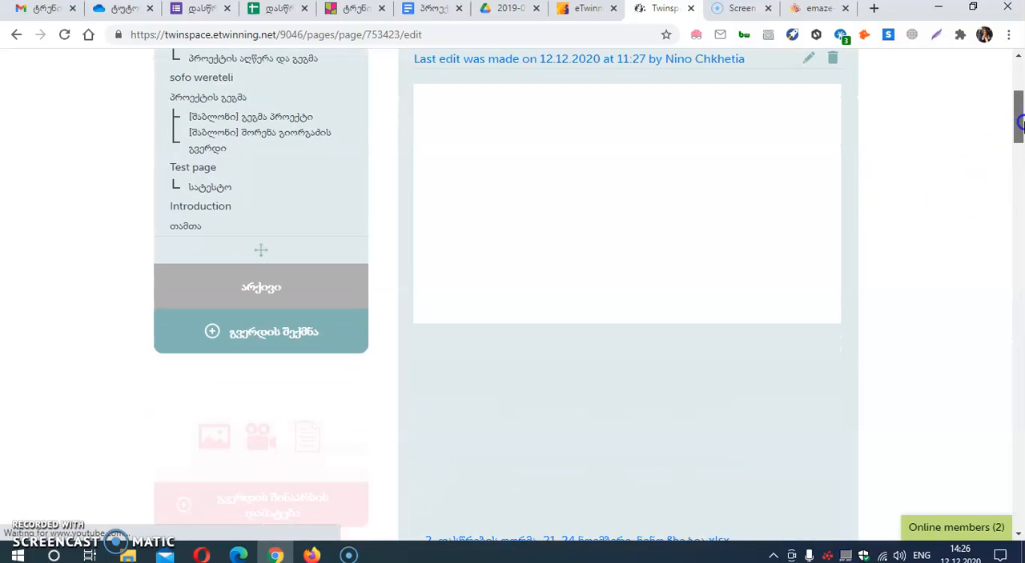